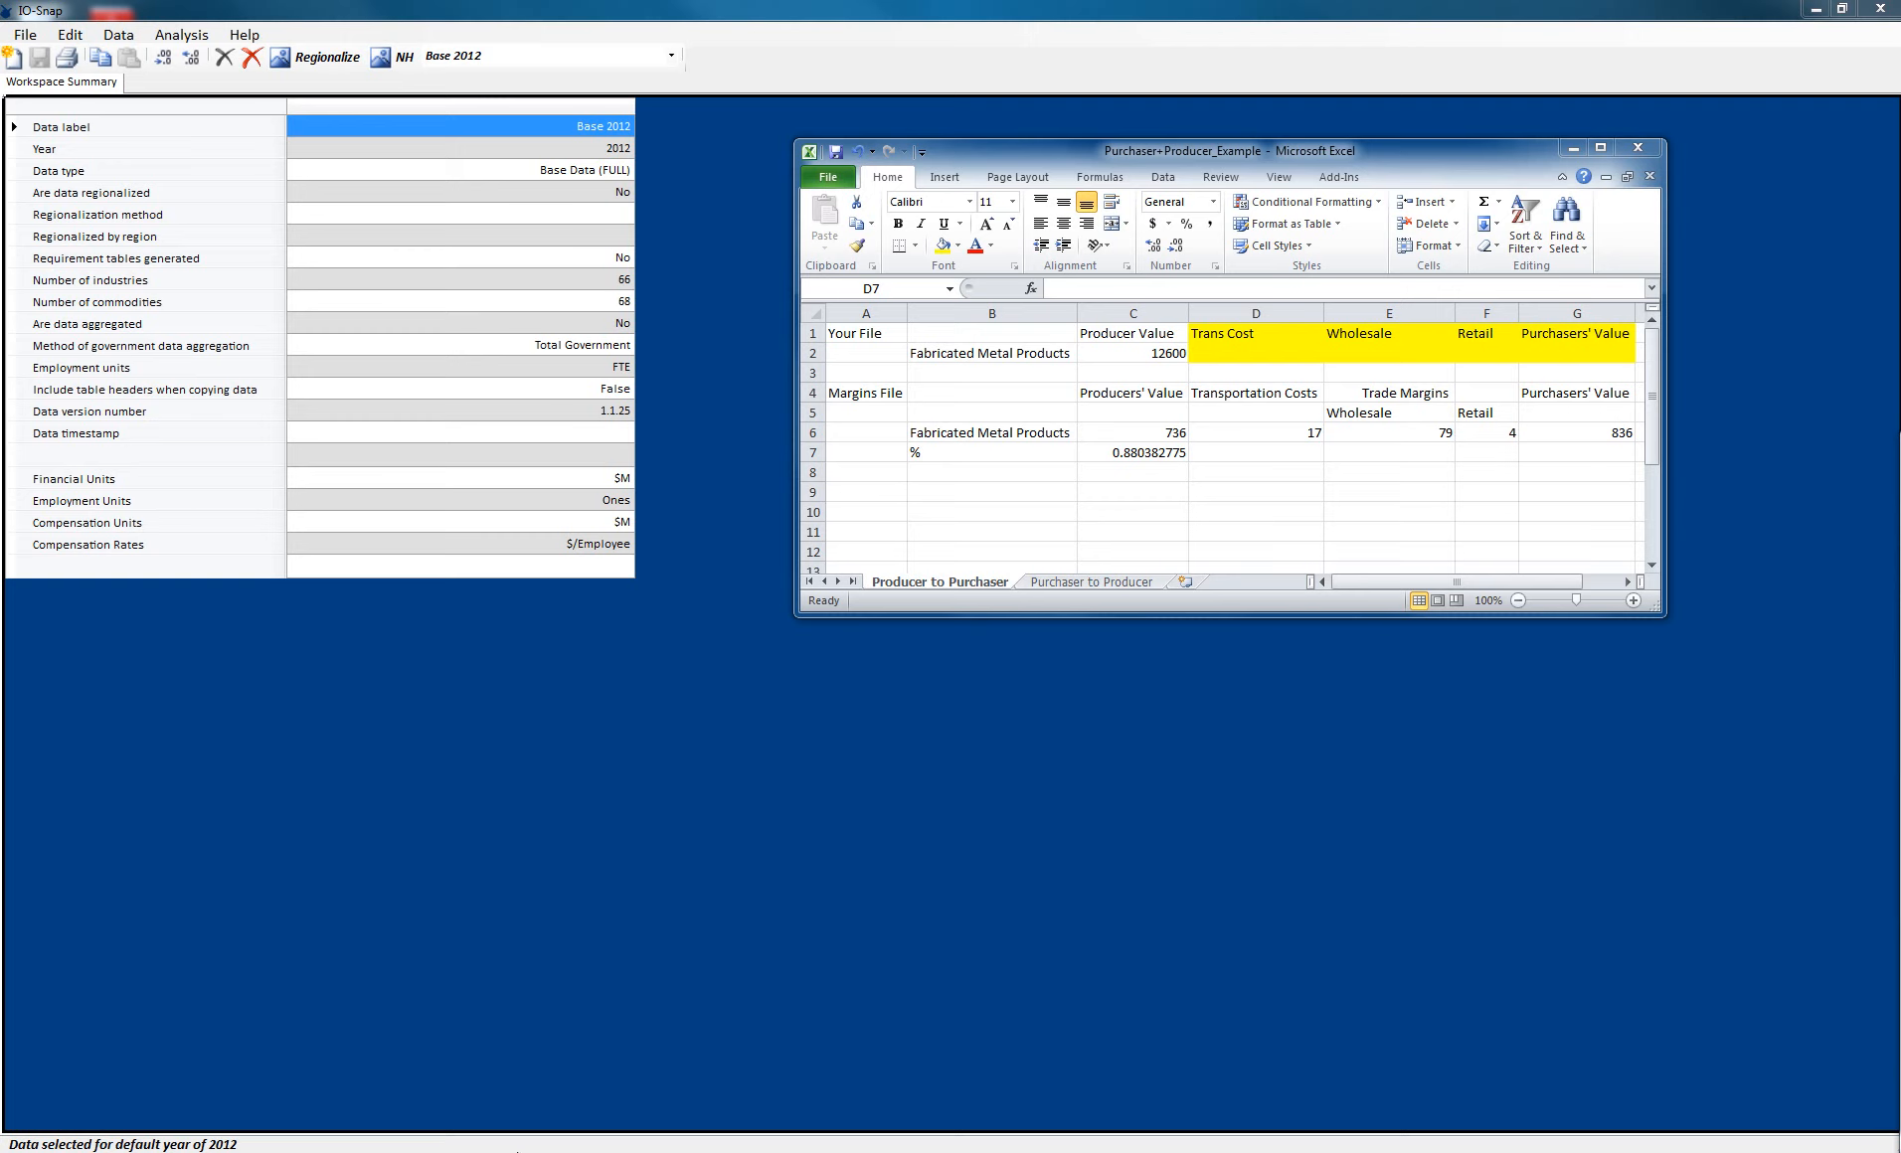
- Review the margin details tables listed on the BEA Underlying Estimates web page, then return to the workbook
click(687, 1047)
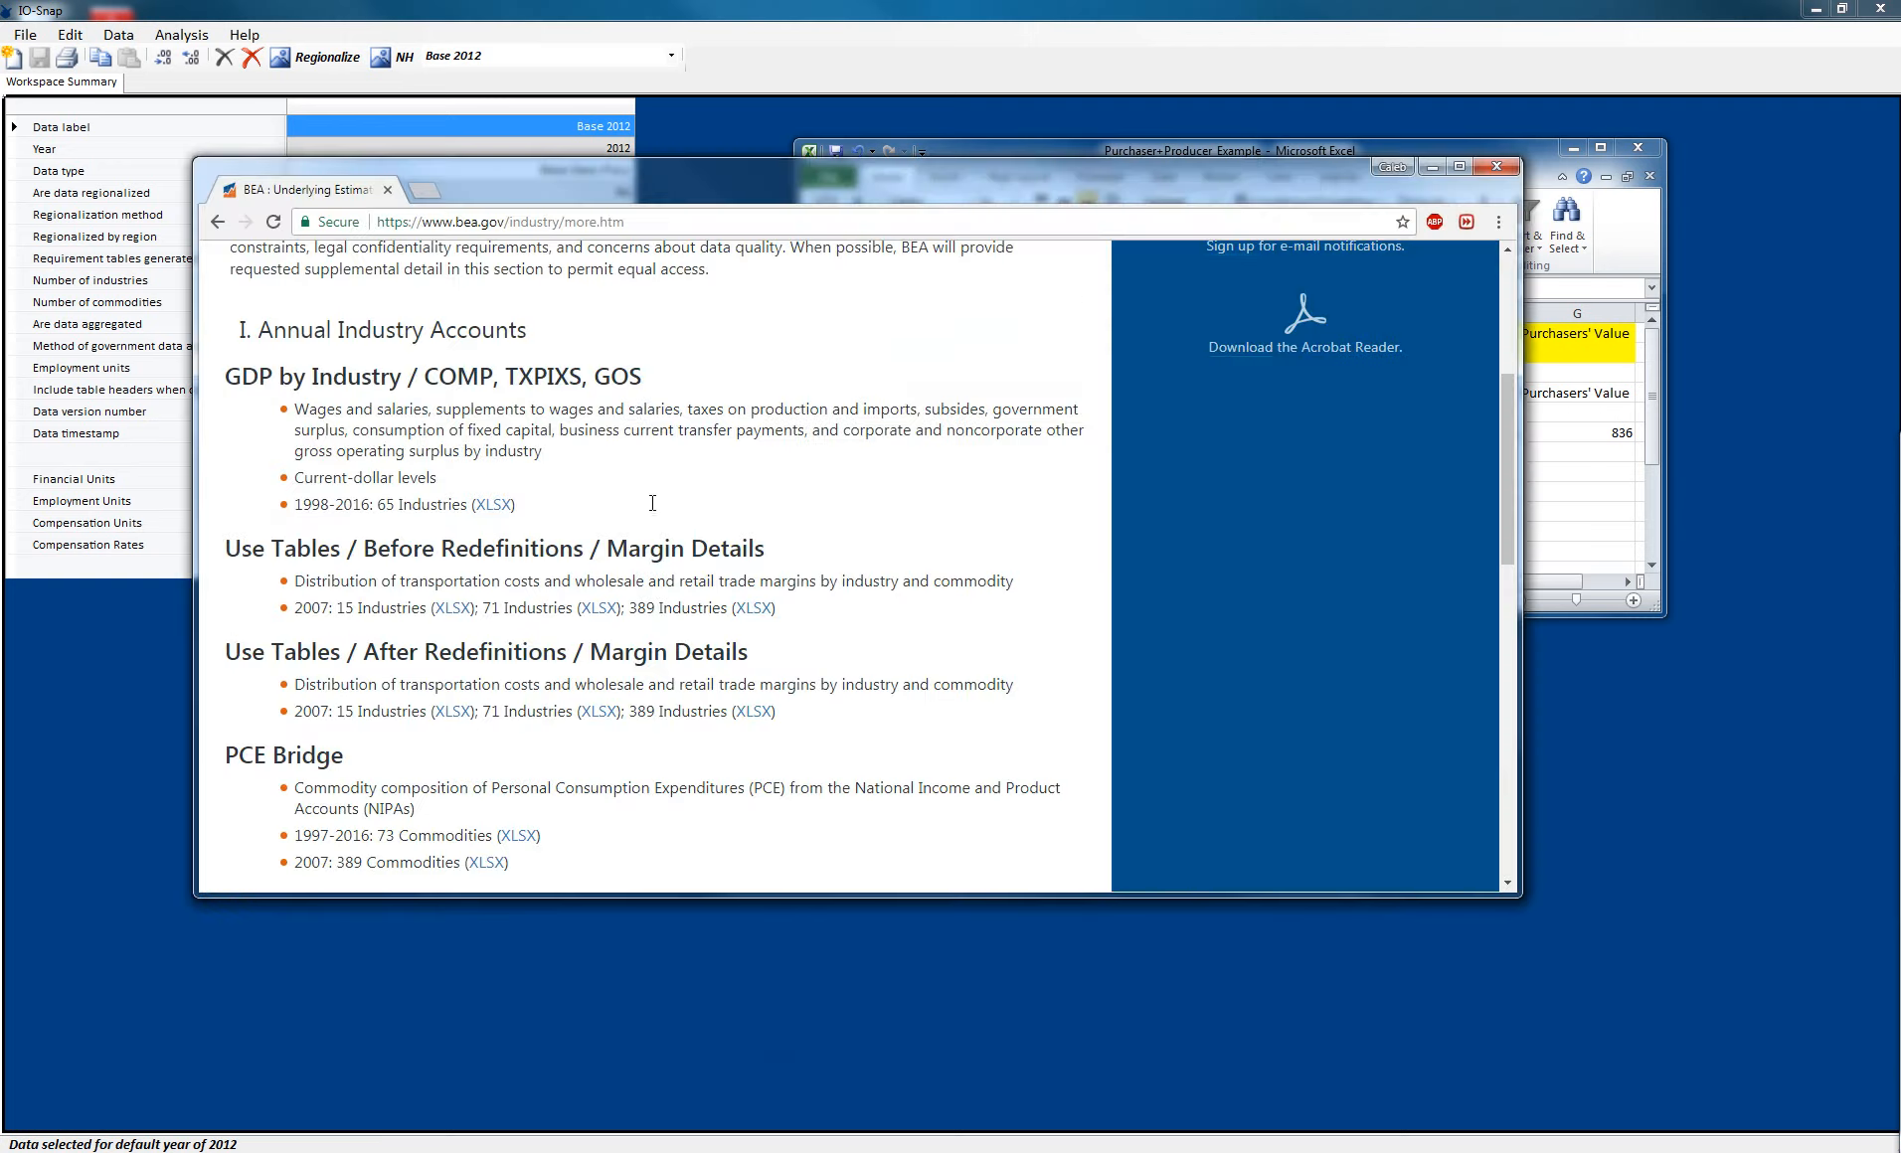
scroll(455, 313, up, 5)
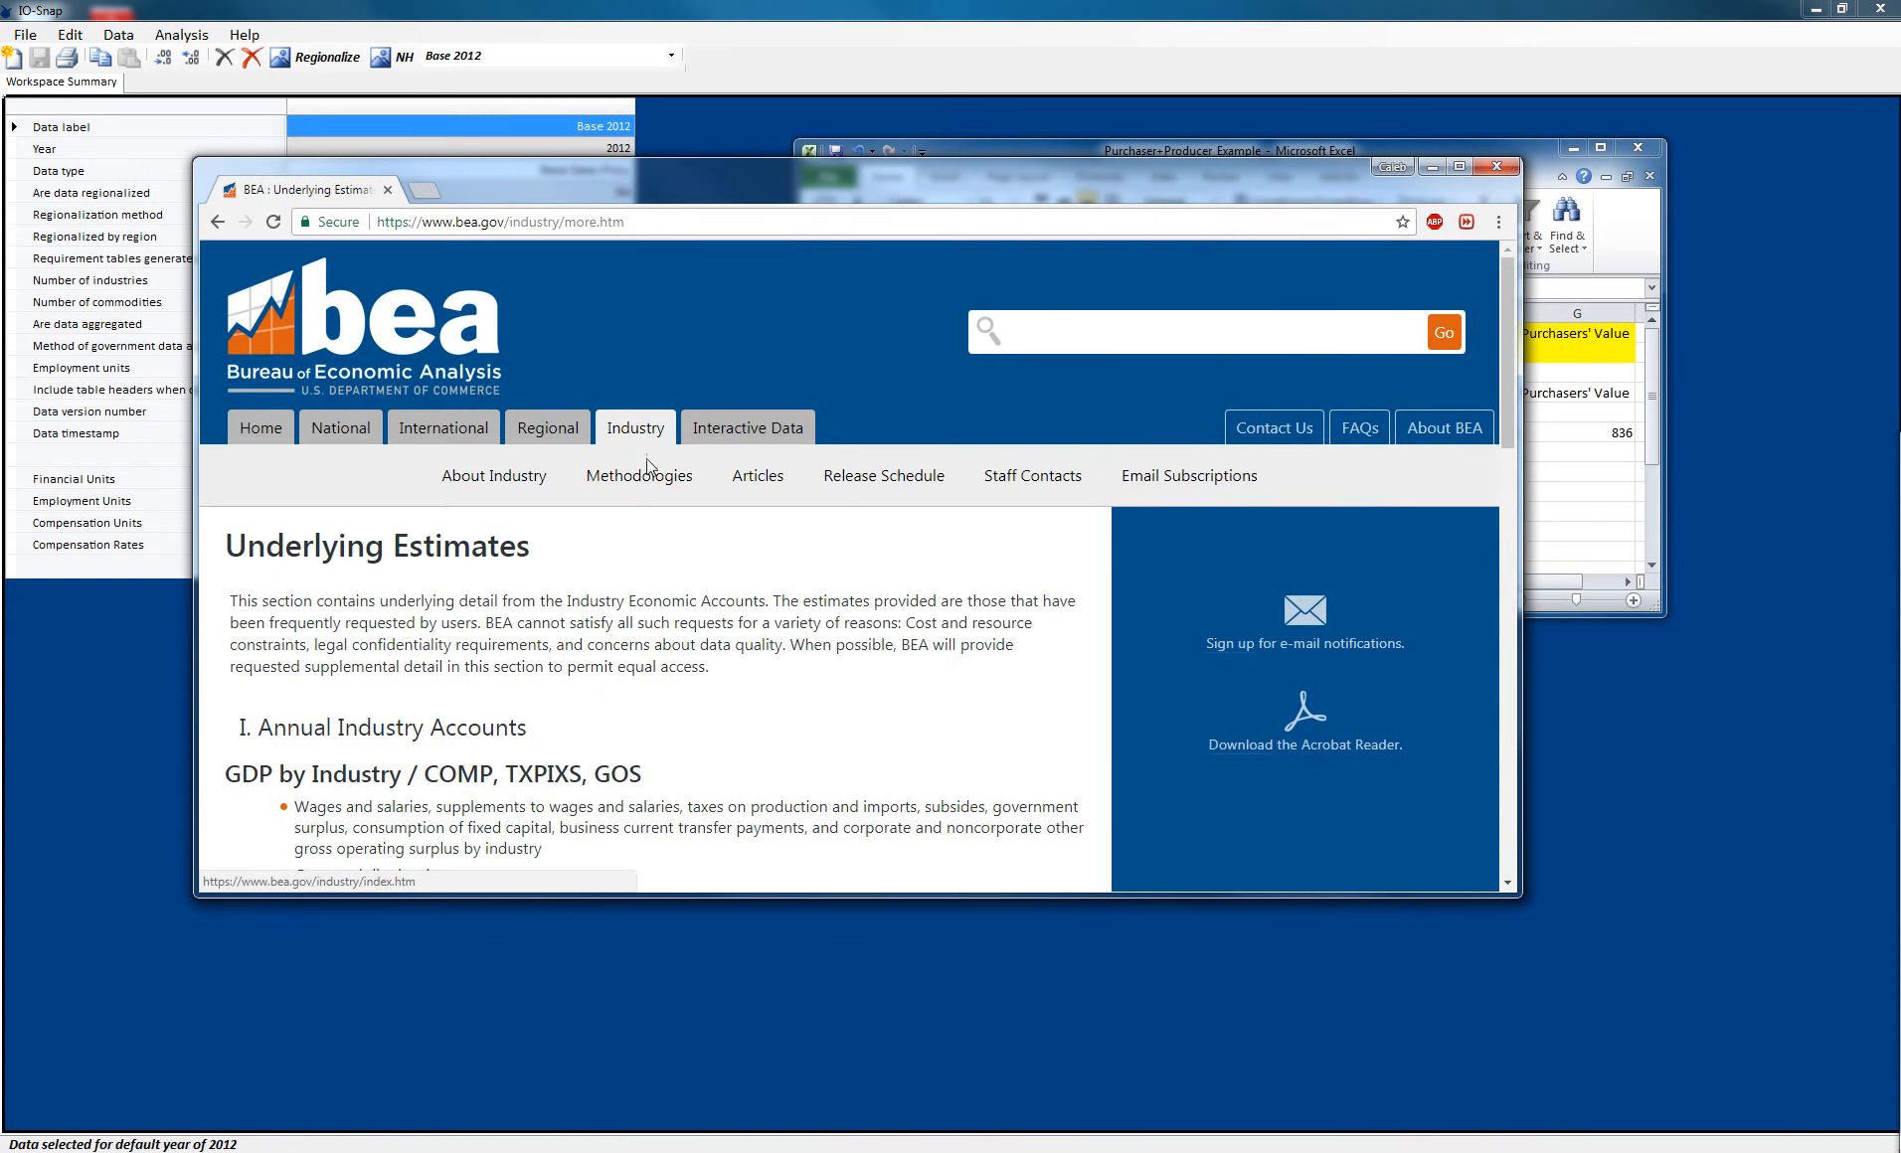
scroll(648, 624, down, 5)
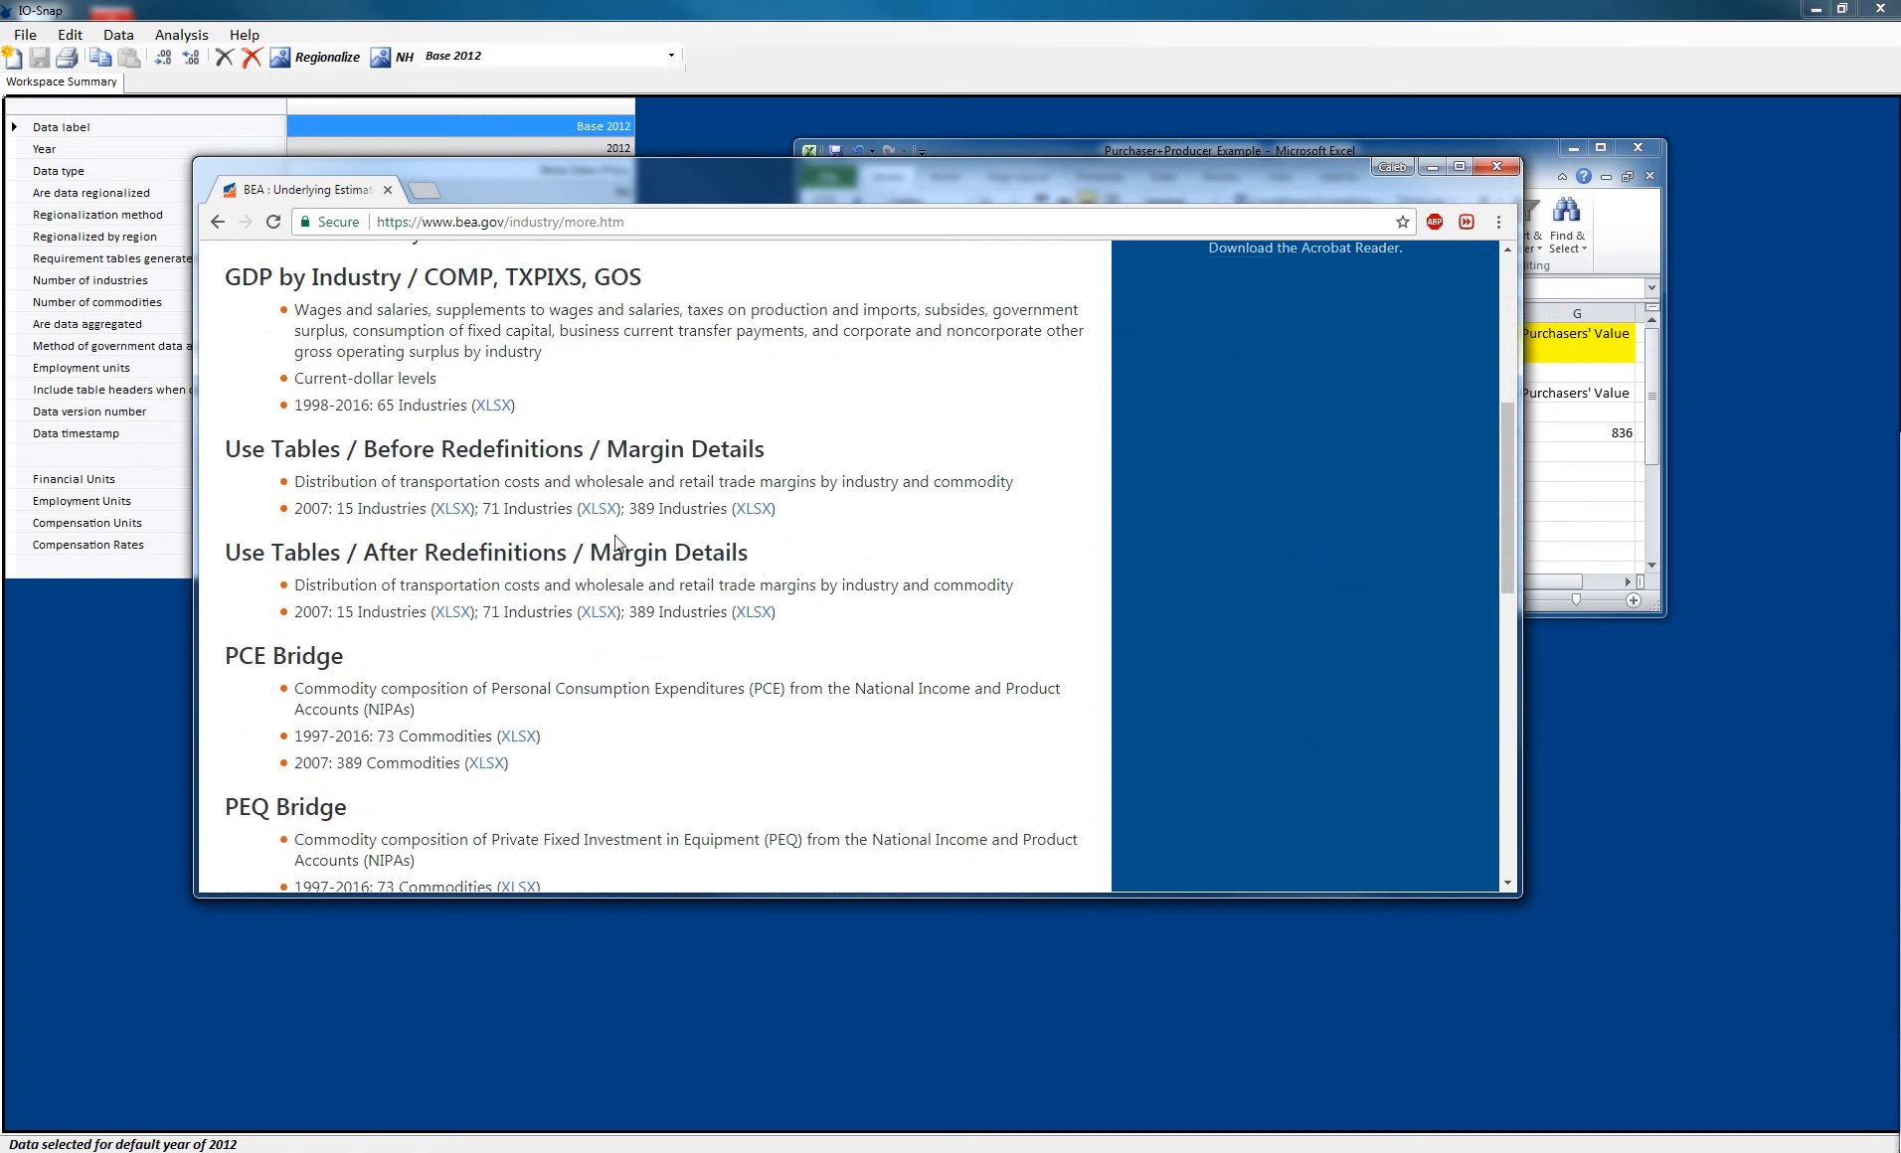
click(1430, 167)
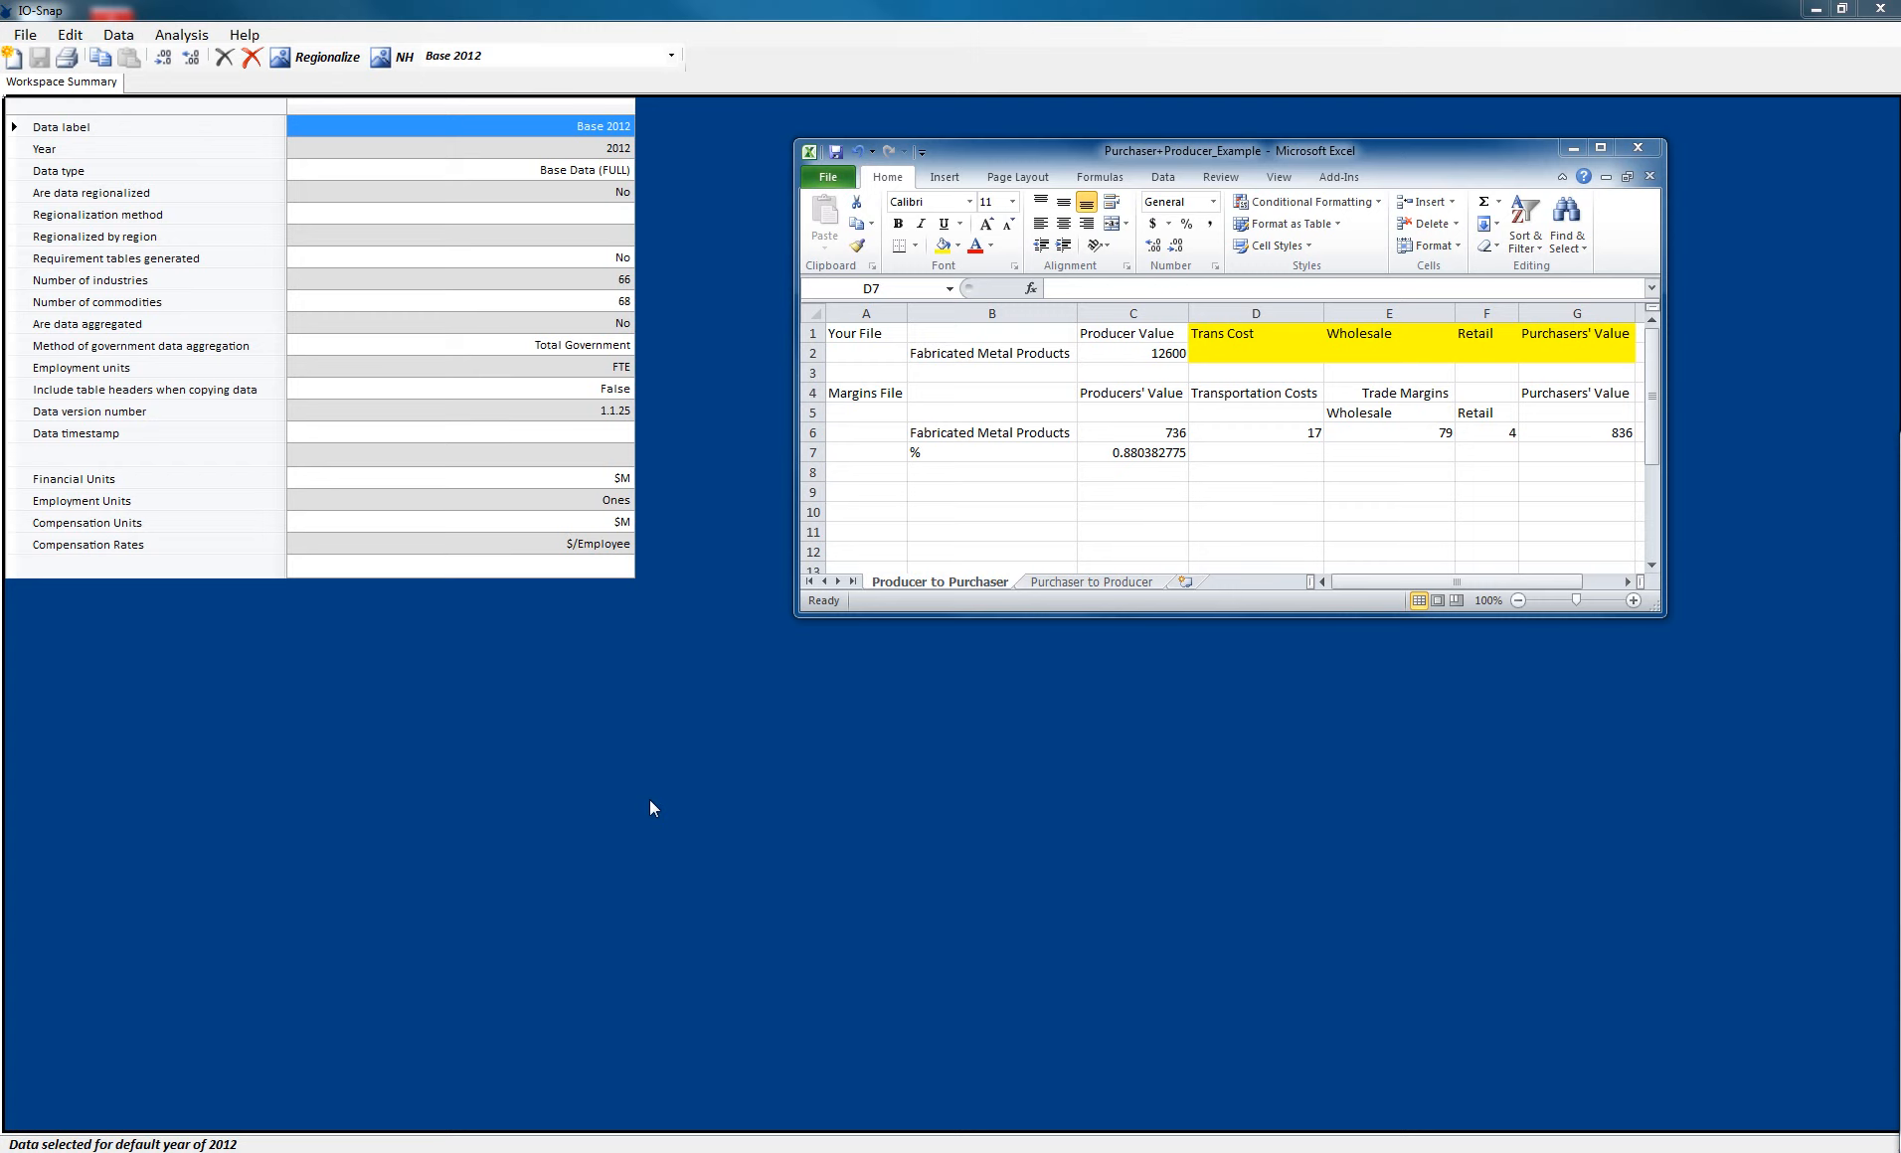
- Fill the C7 percentage formula across to G7 to compute each margin's share of purchasers' value
click(1044, 356)
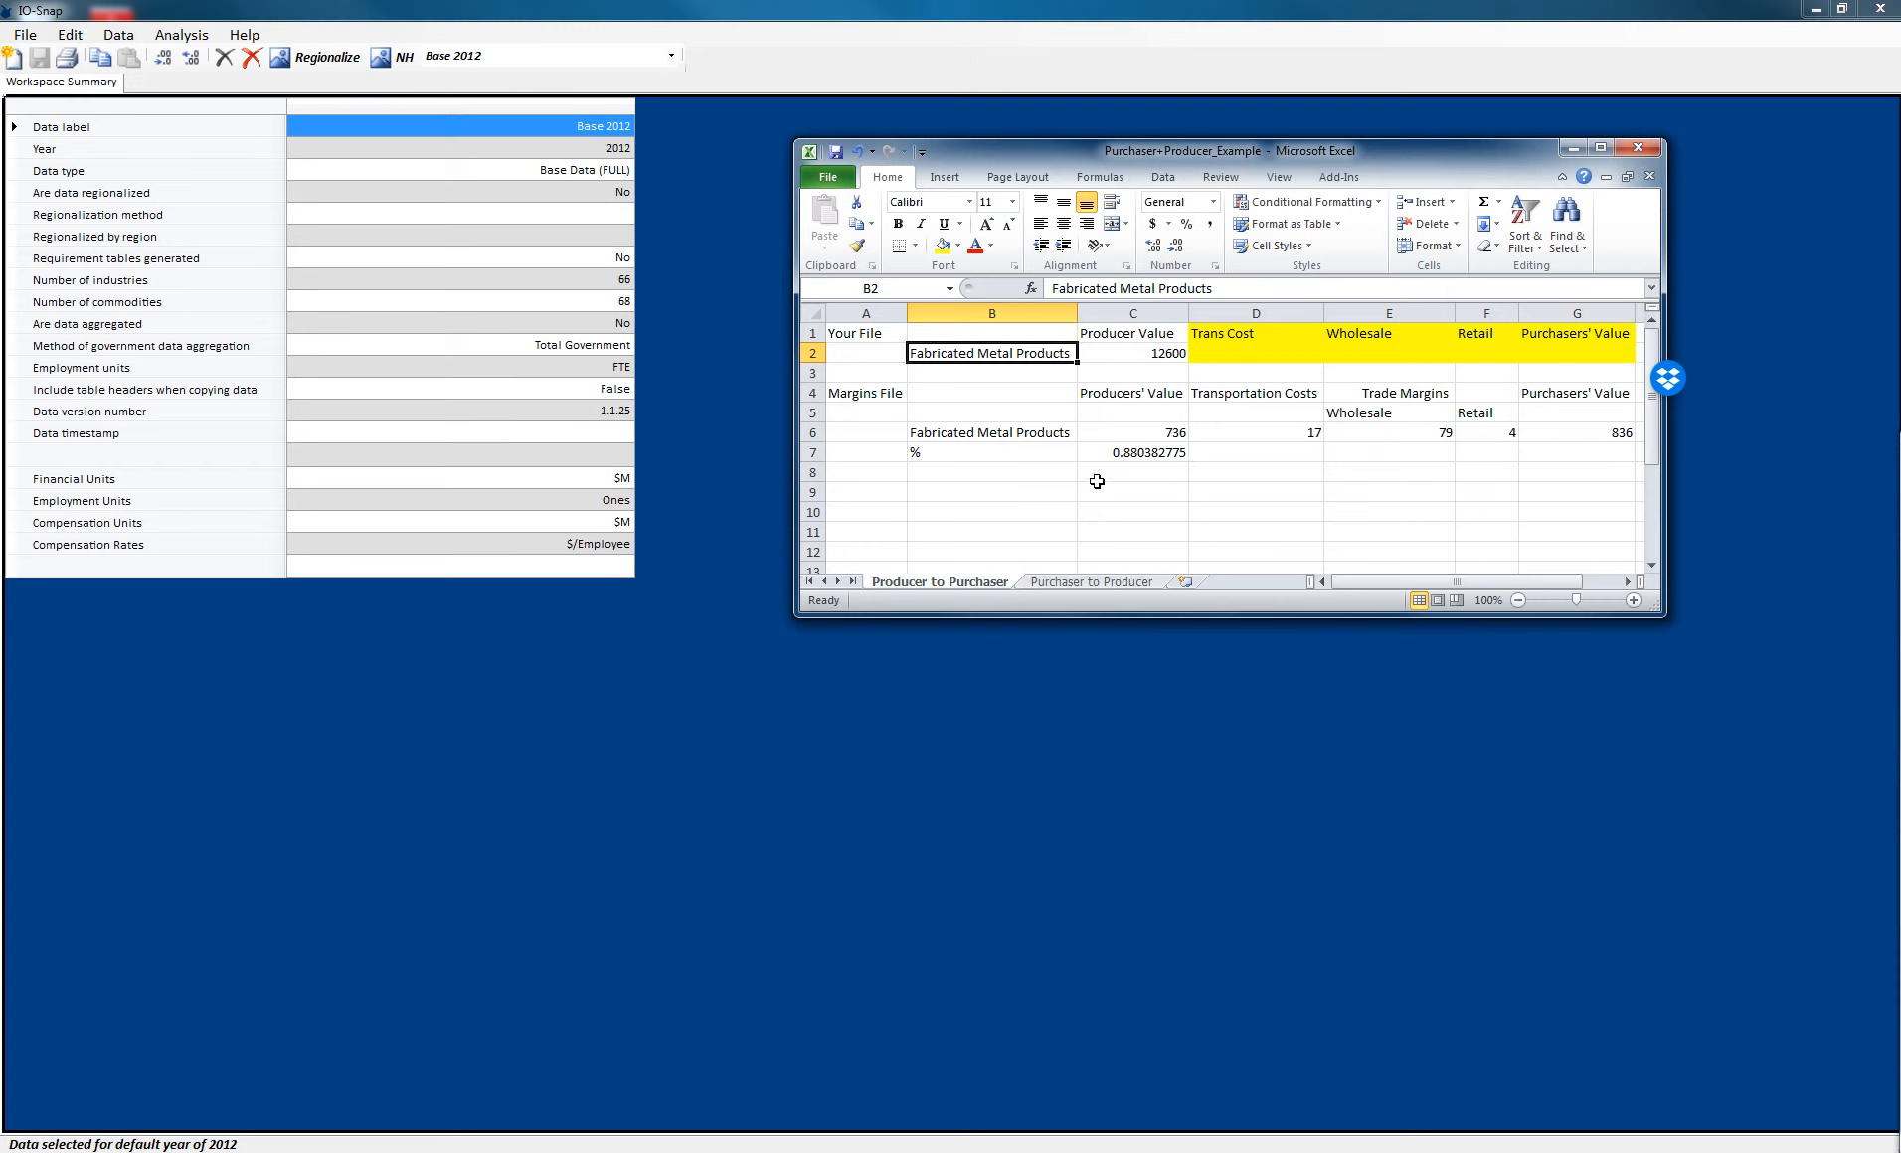
click(1143, 433)
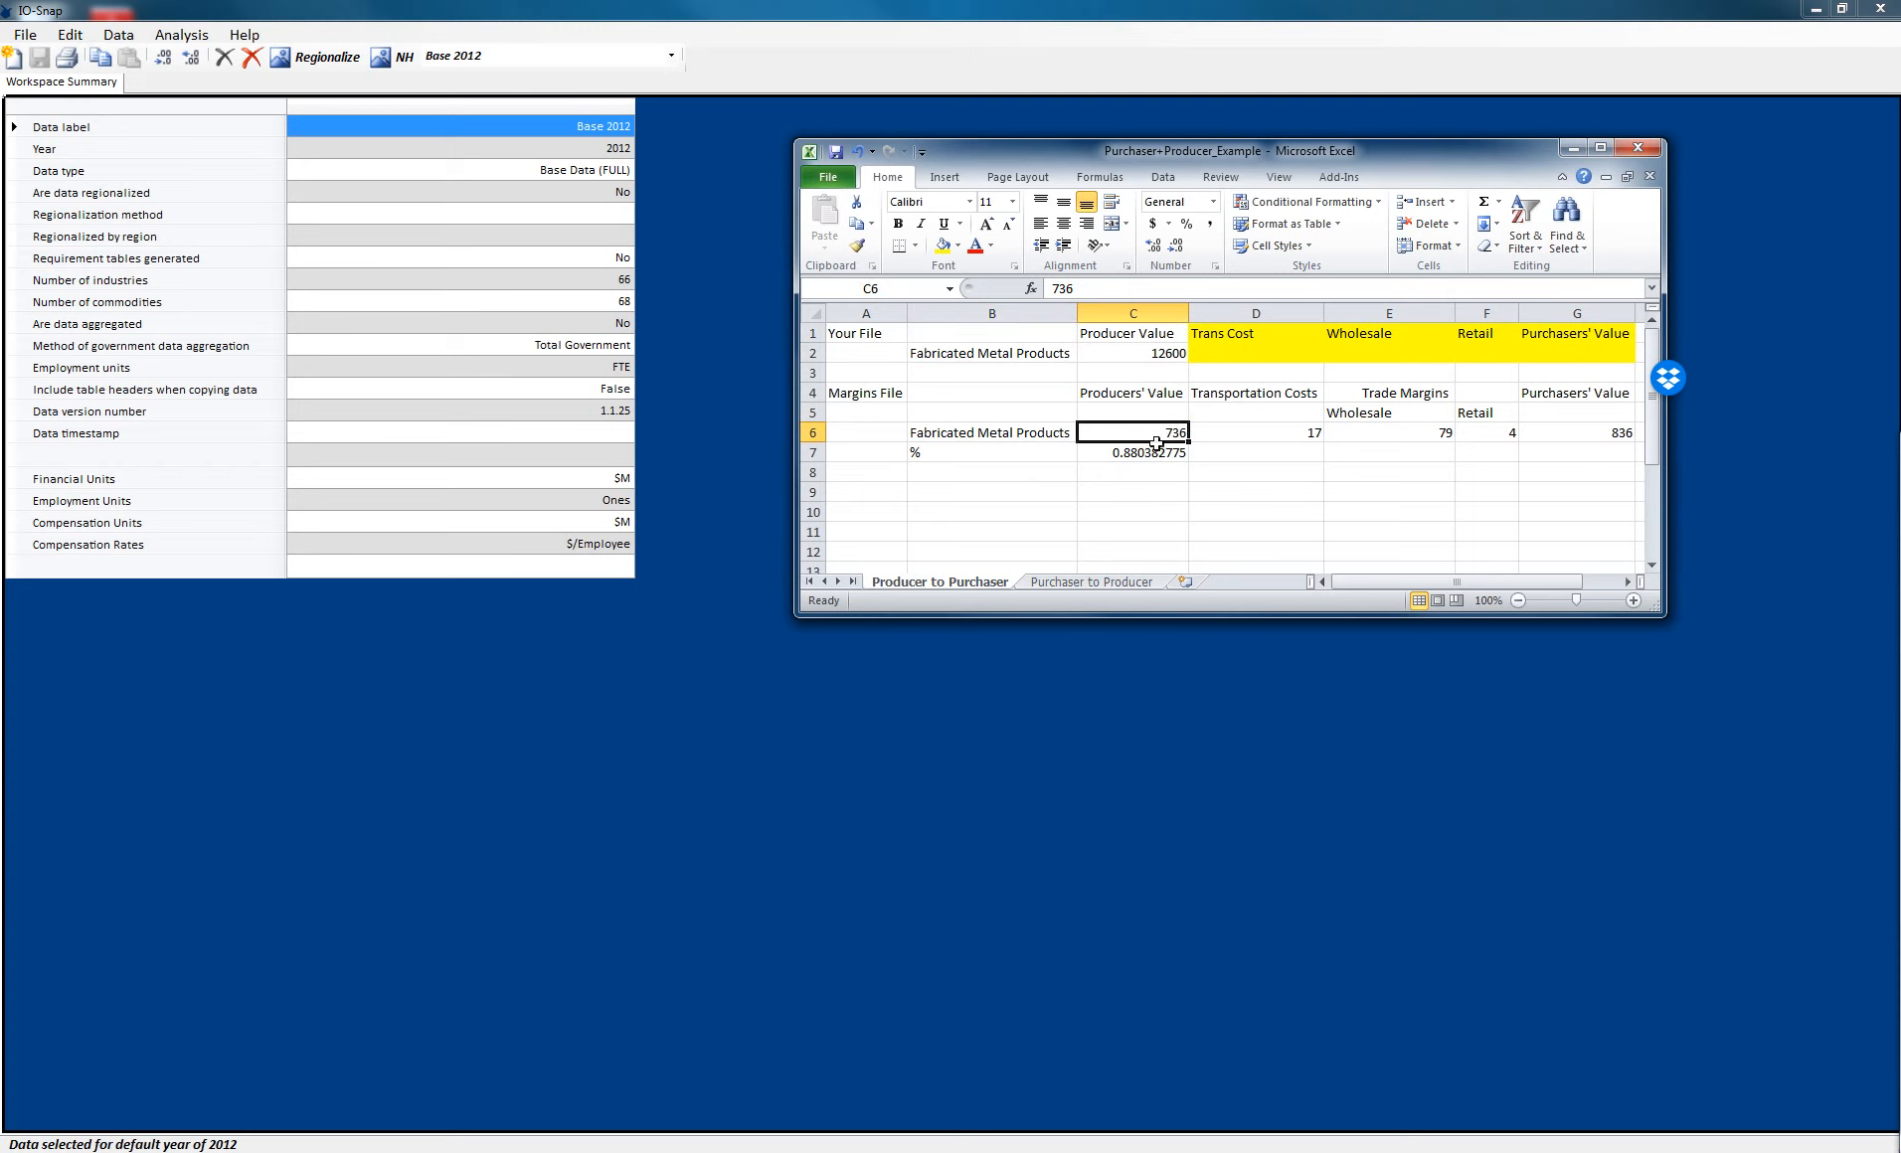
click(1168, 453)
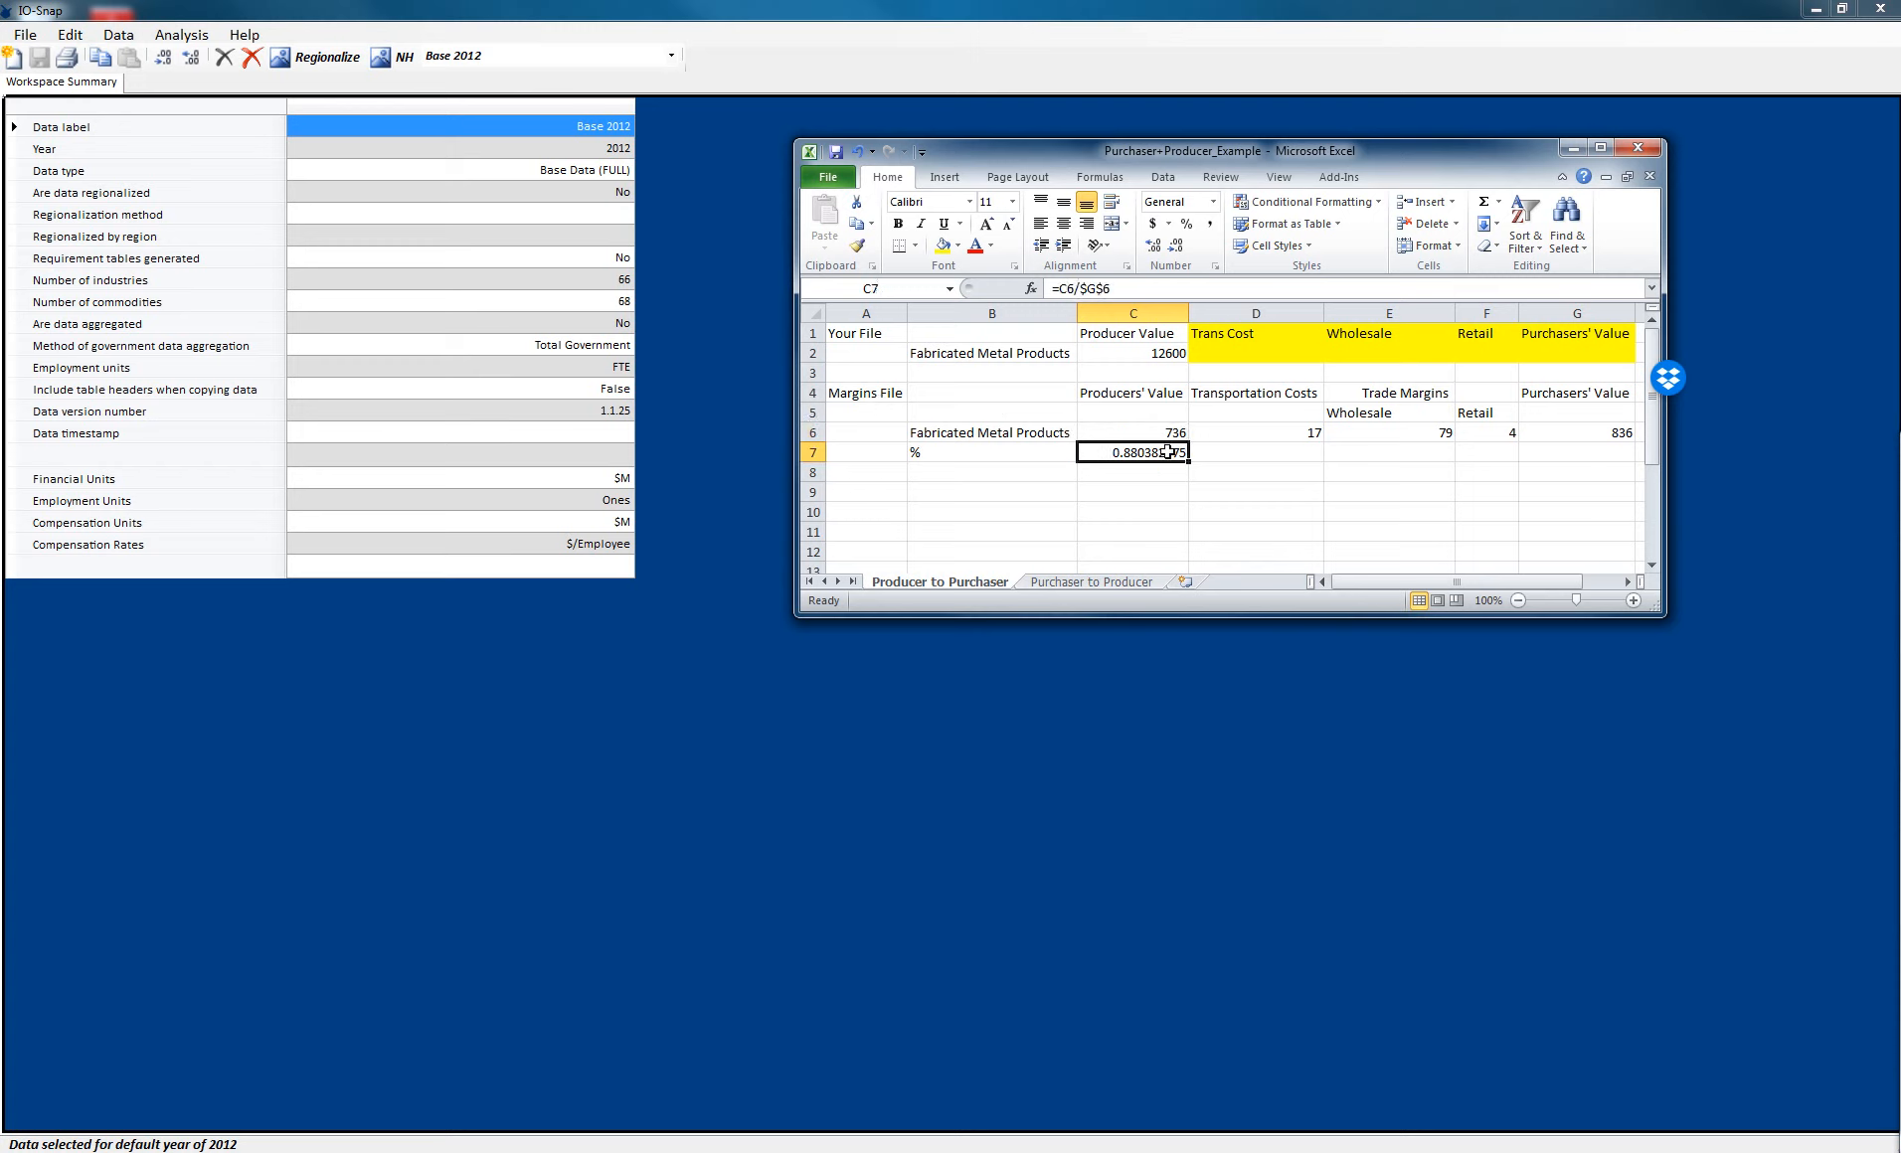
drag(1189, 461, 1579, 461)
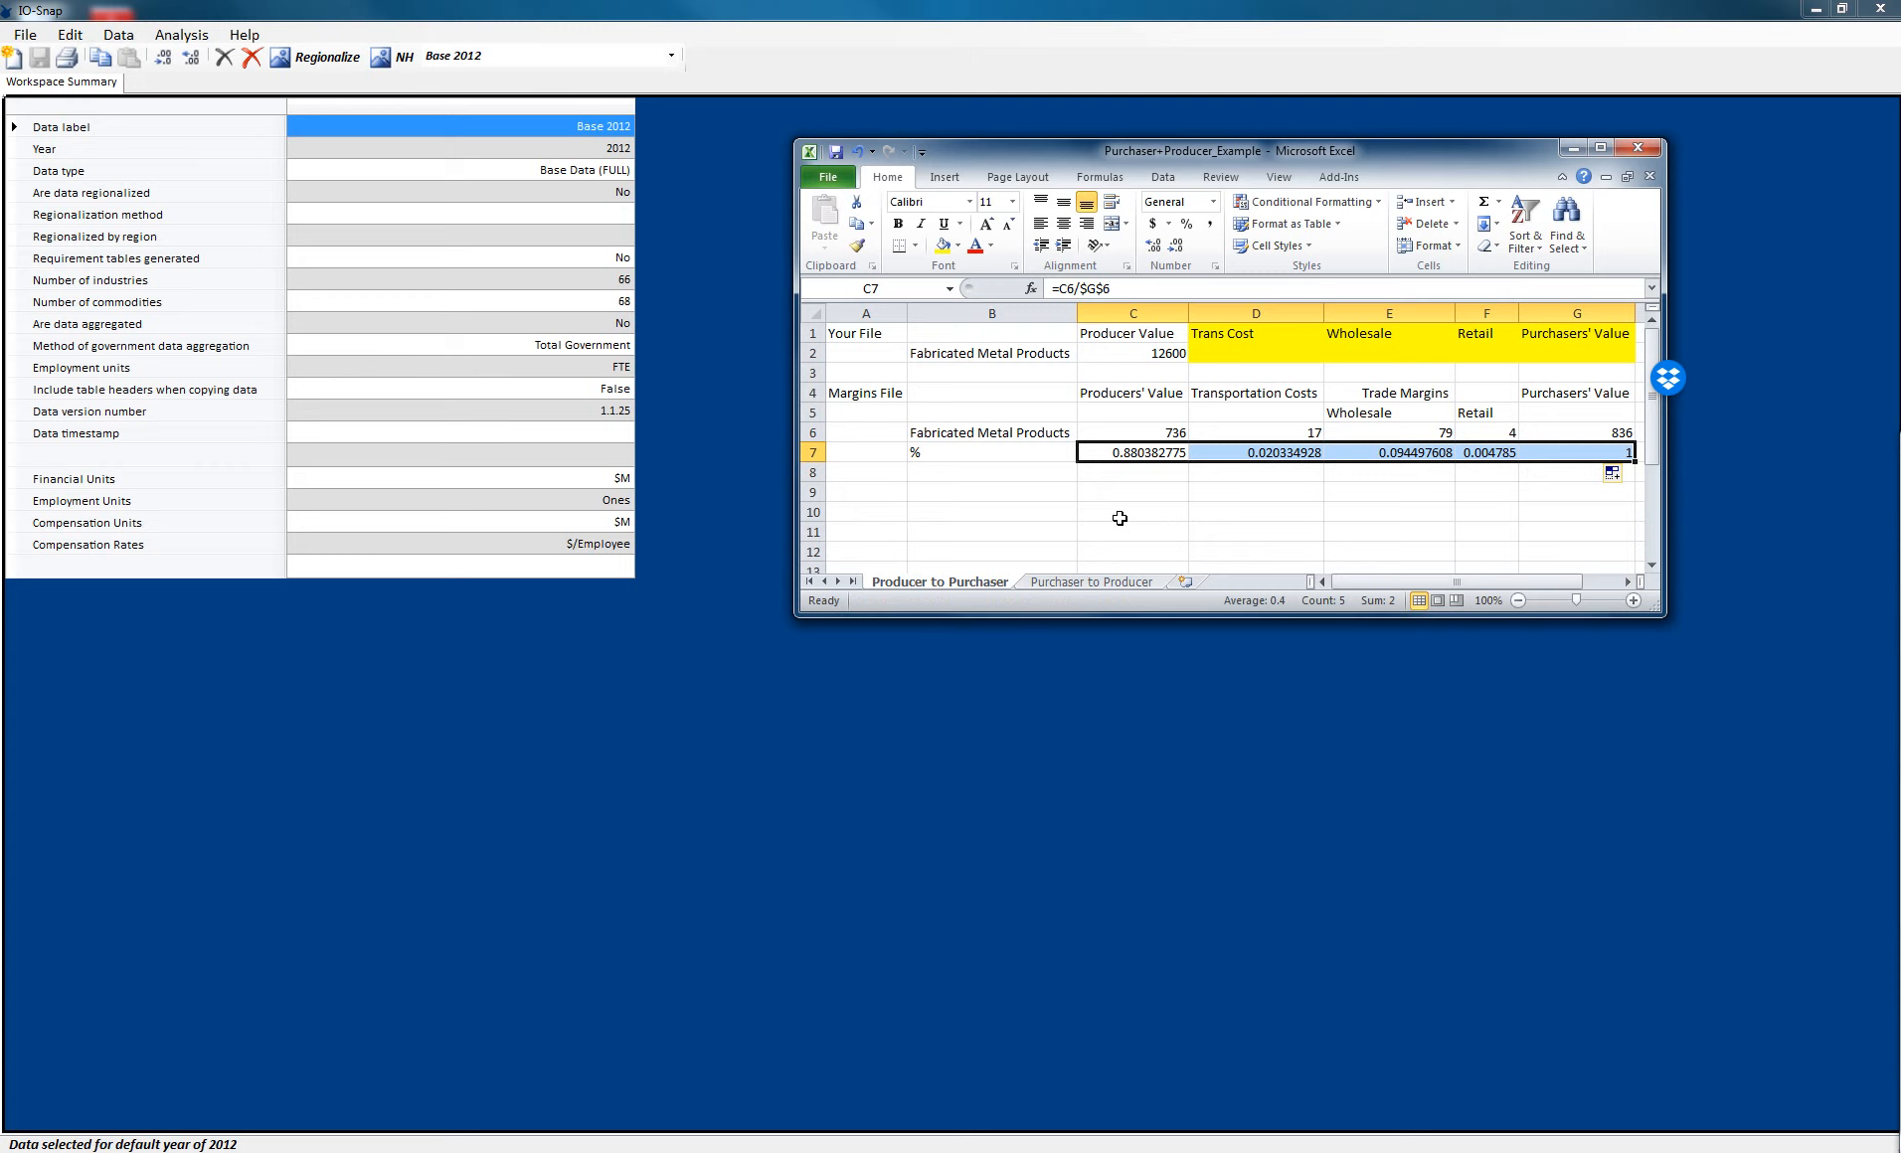
- Enter a formula in G2 dividing the producer value in C2 by the producer share in C7
click(1139, 356)
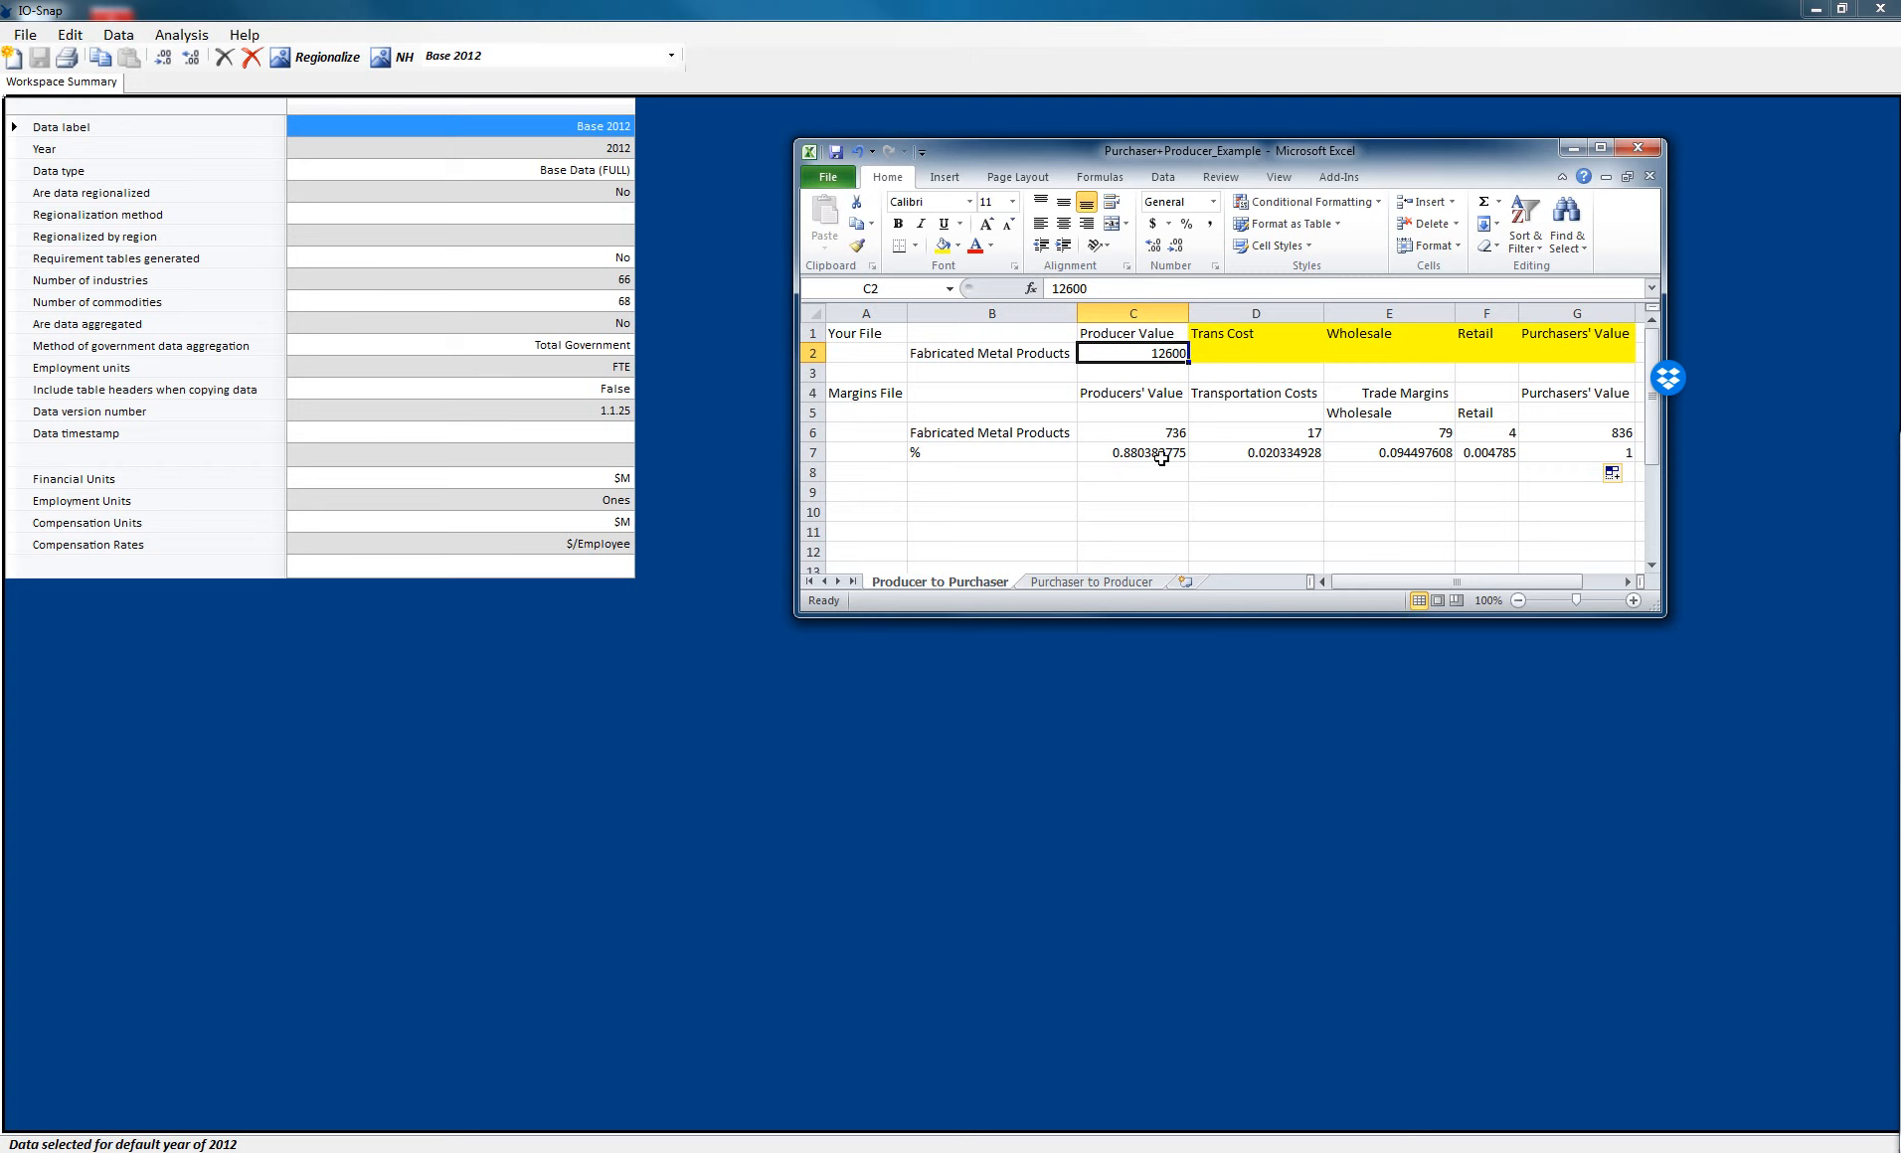
click(1582, 356)
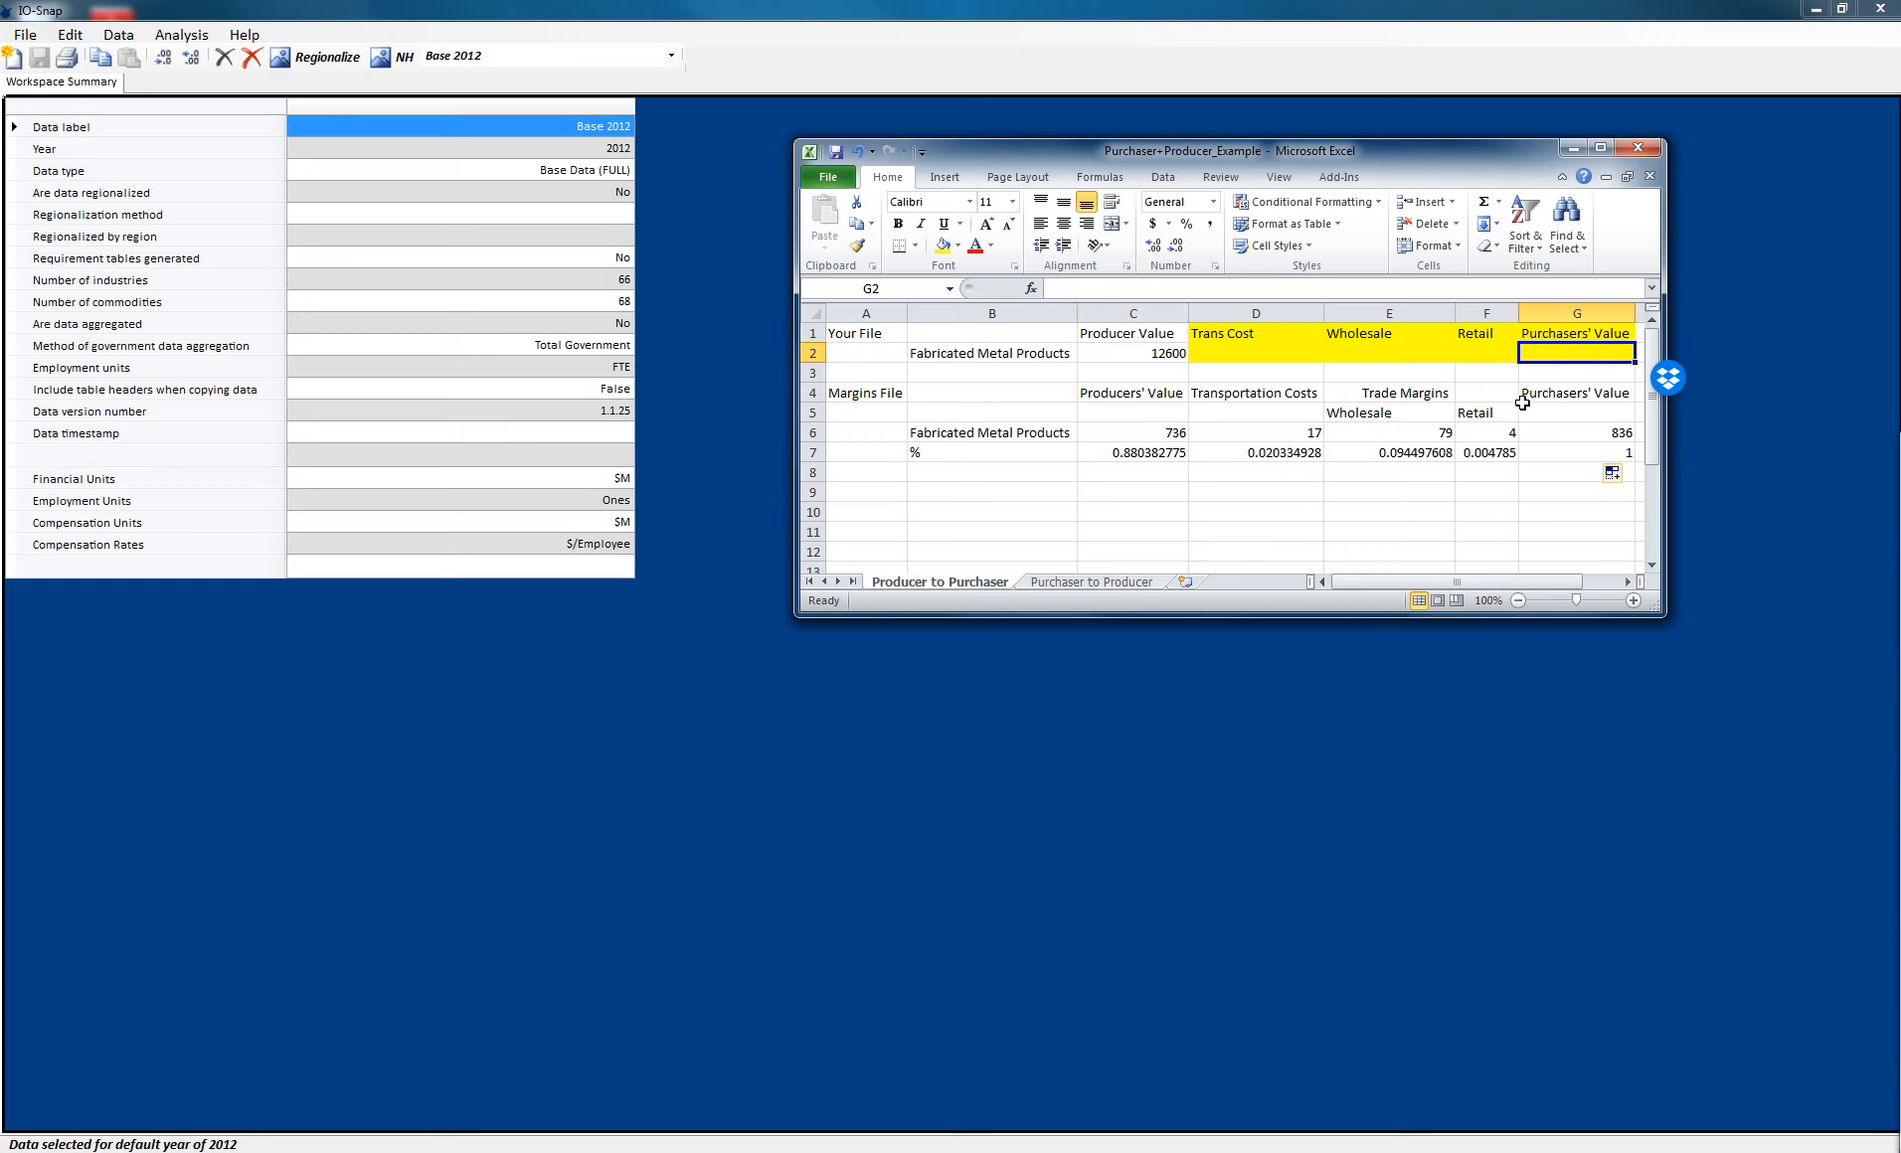
text(=)
click(1173, 360)
text(/)
click(1177, 453)
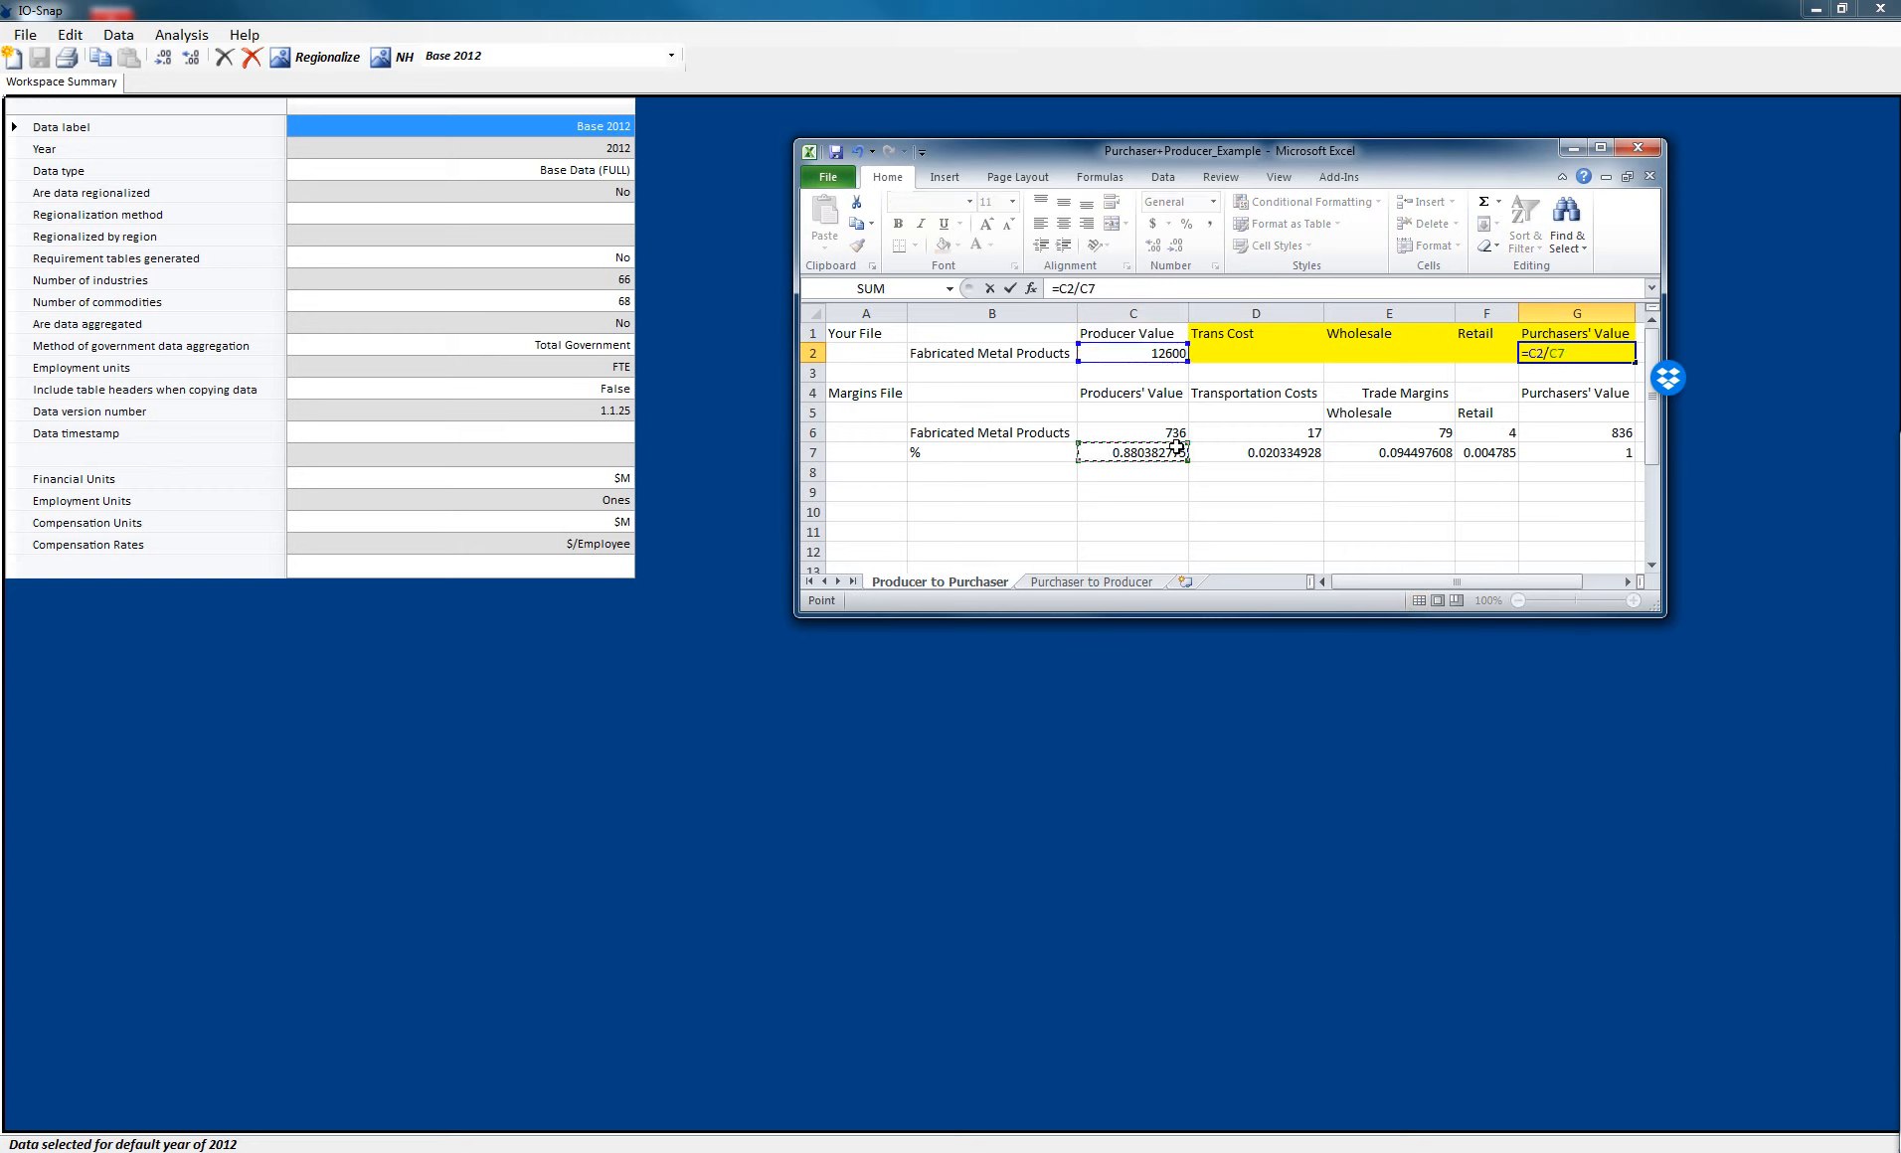
key(Return)
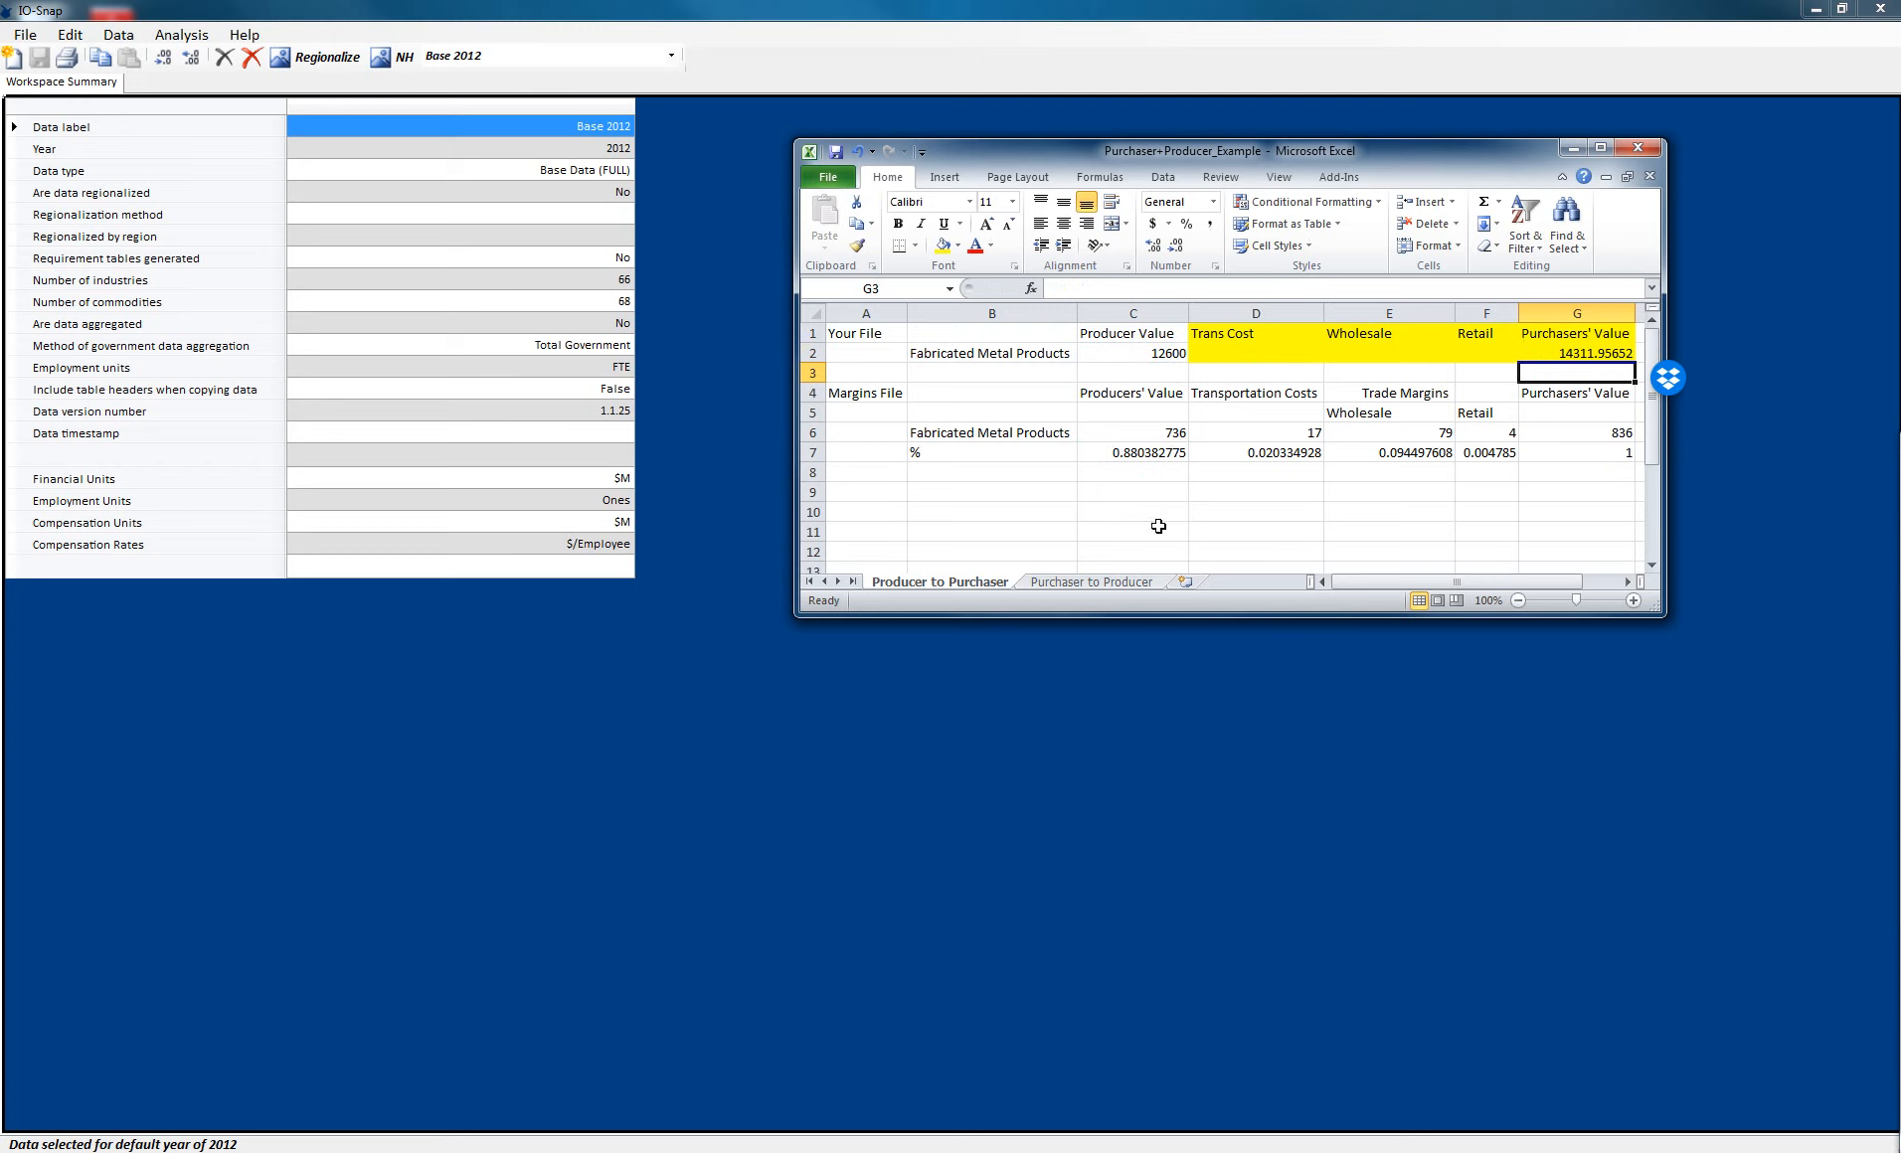
- Enter a retail formula in F2 multiplying the purchasers' value G2 by the retail share F7
click(1587, 358)
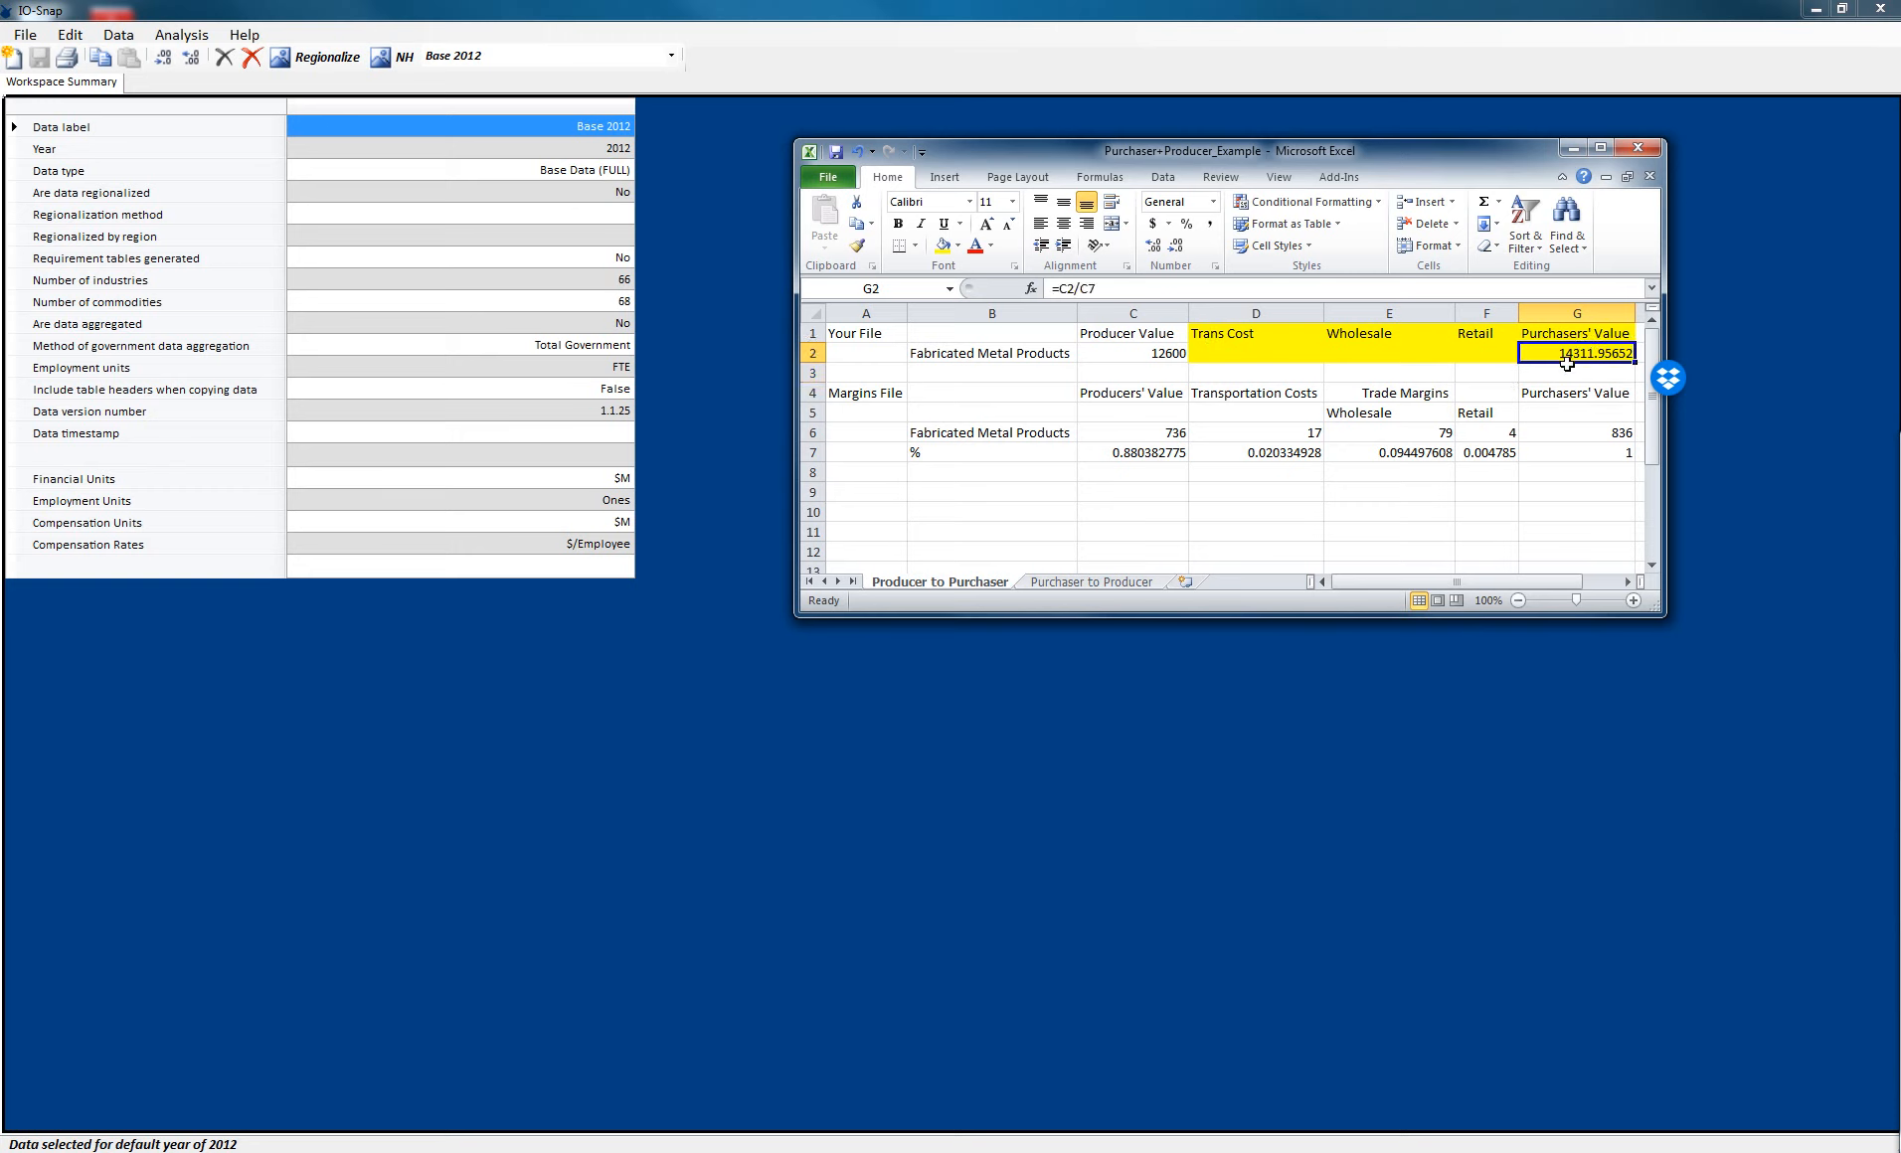
click(1491, 356)
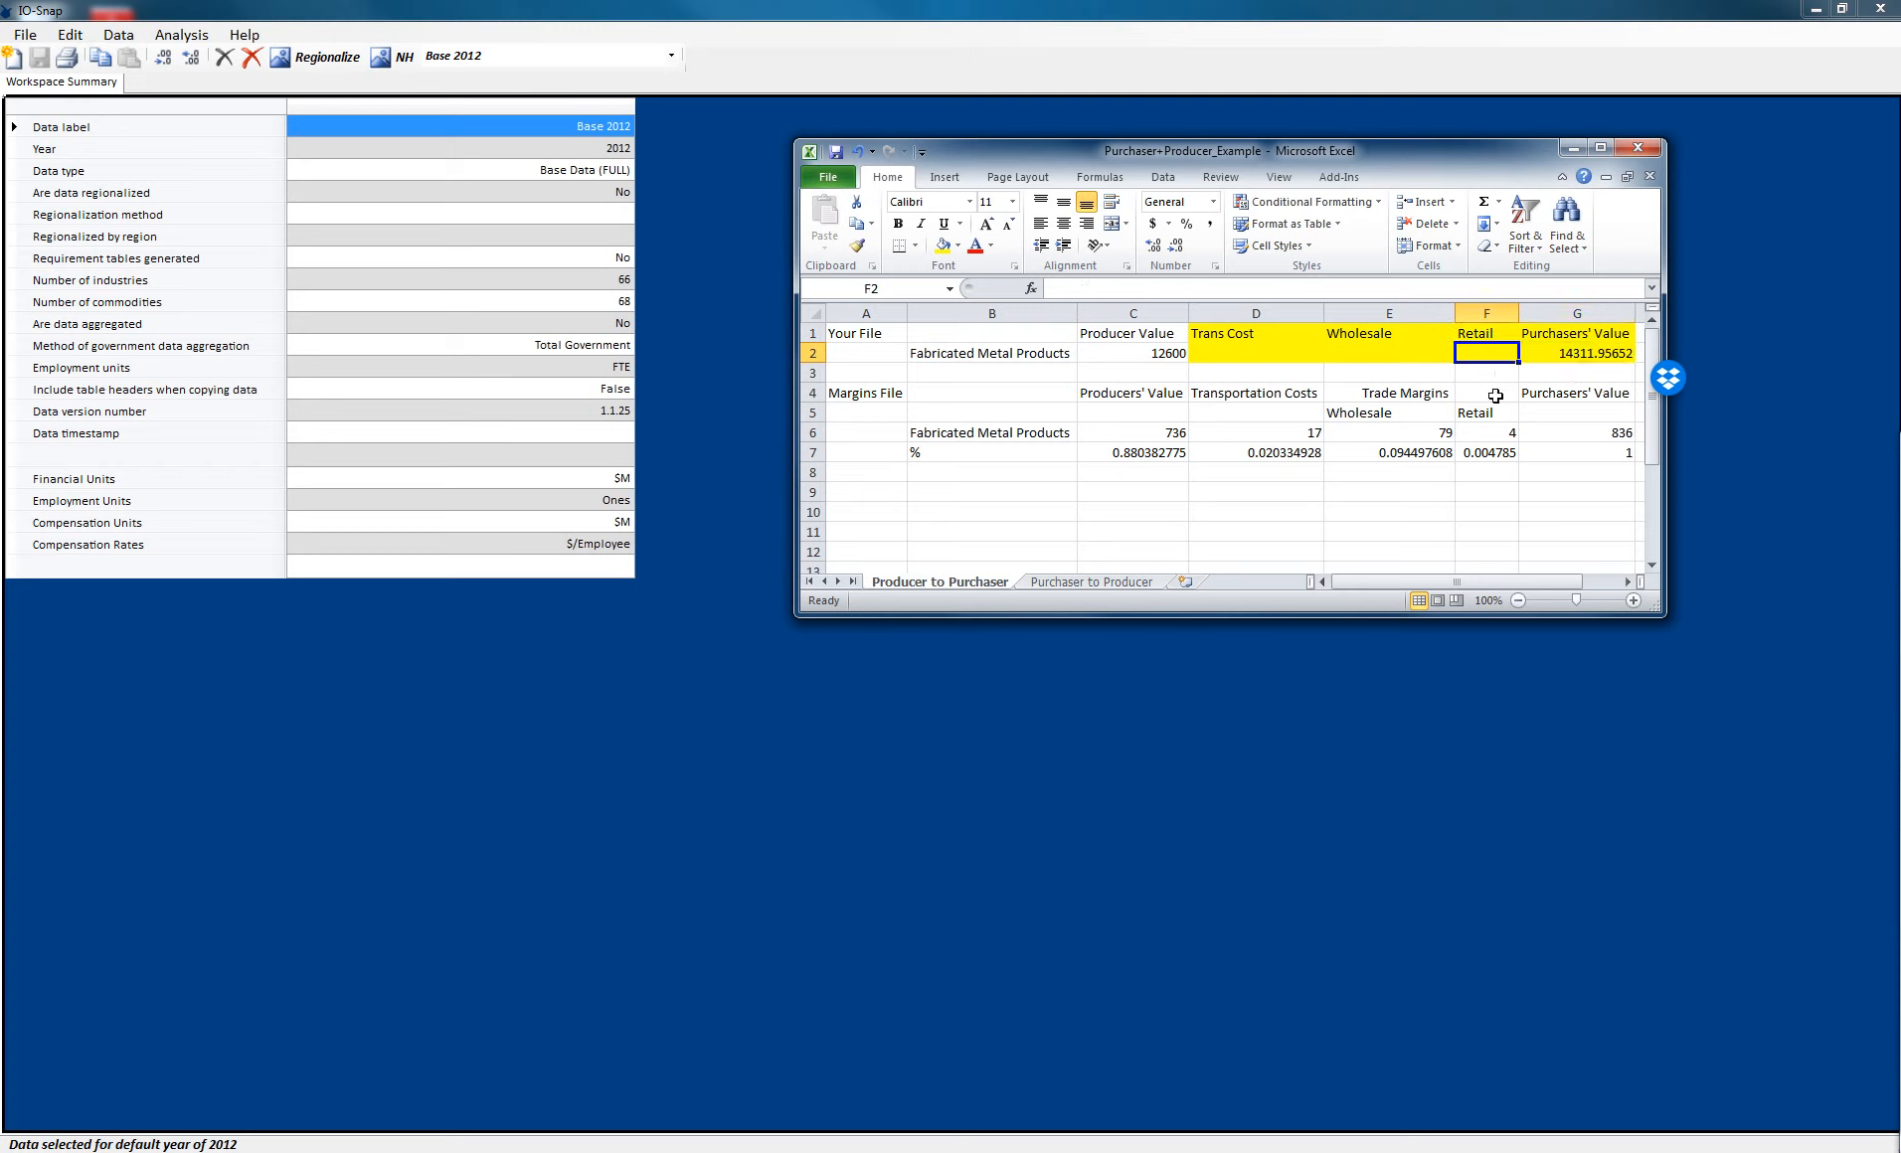
text(=)
click(1603, 353)
text(*)
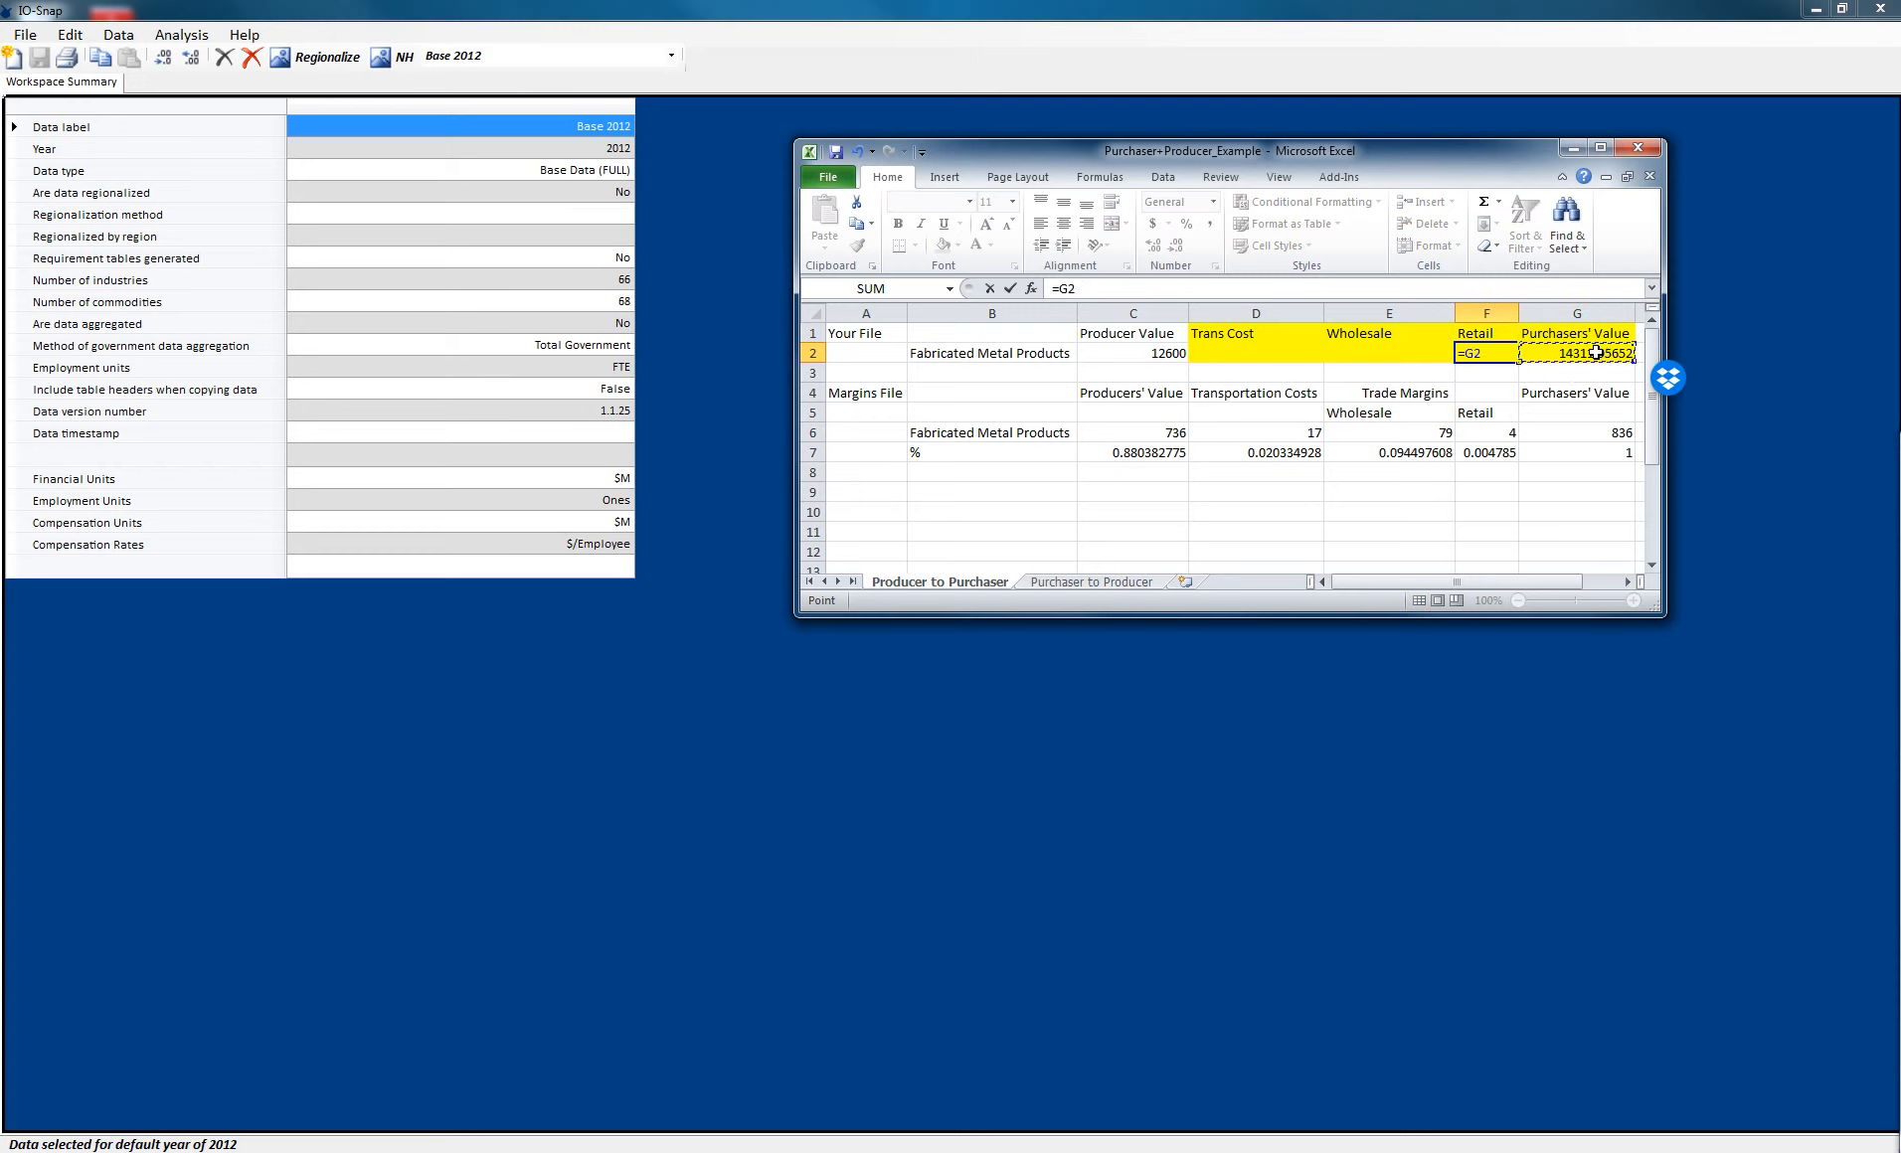
click(1505, 453)
key(Return)
- Make the G2 reference in F2's formula absolute as $G$2
click(1496, 356)
click(1063, 288)
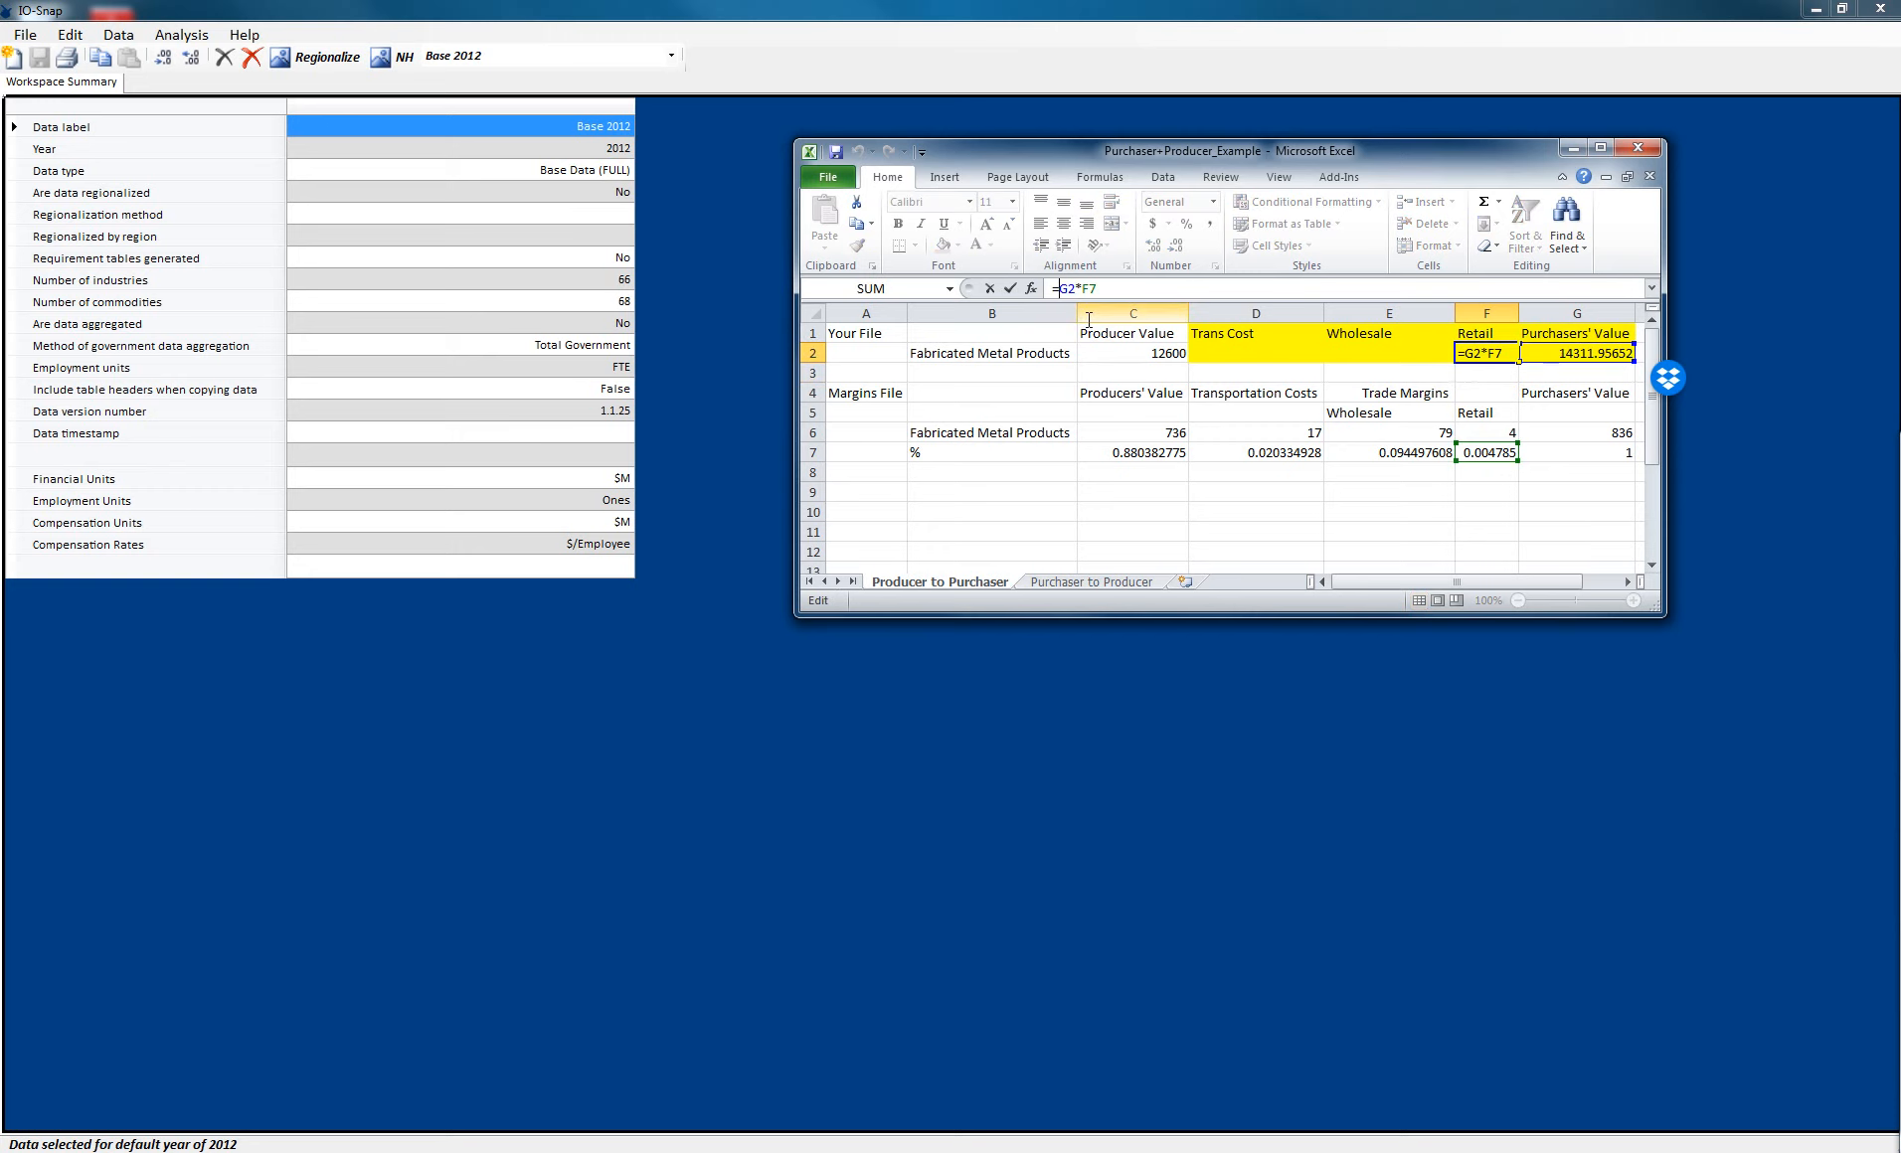
text($)
click(1077, 289)
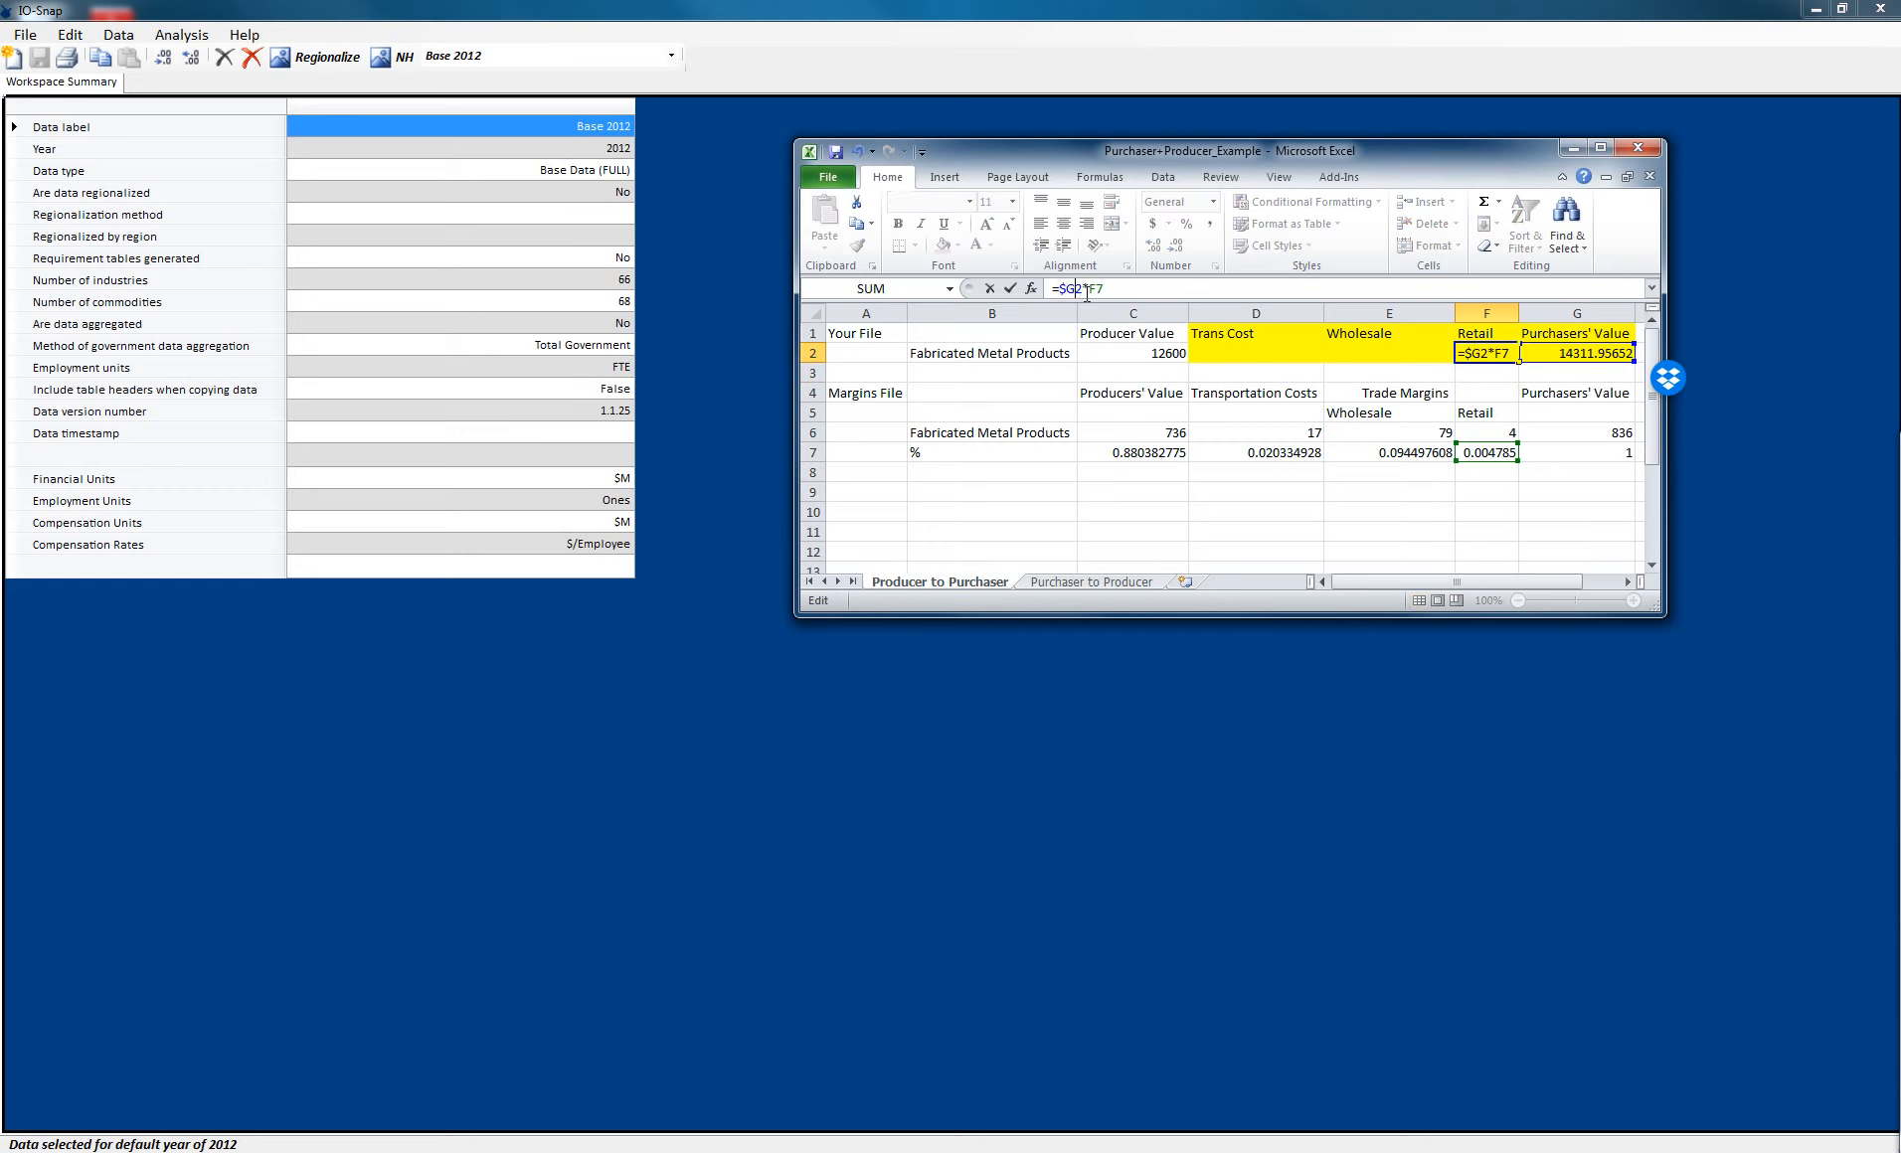
text($)
key(Return)
- Fill the F2 formula left across E2 and D2 for wholesale and transportation costs
click(1504, 356)
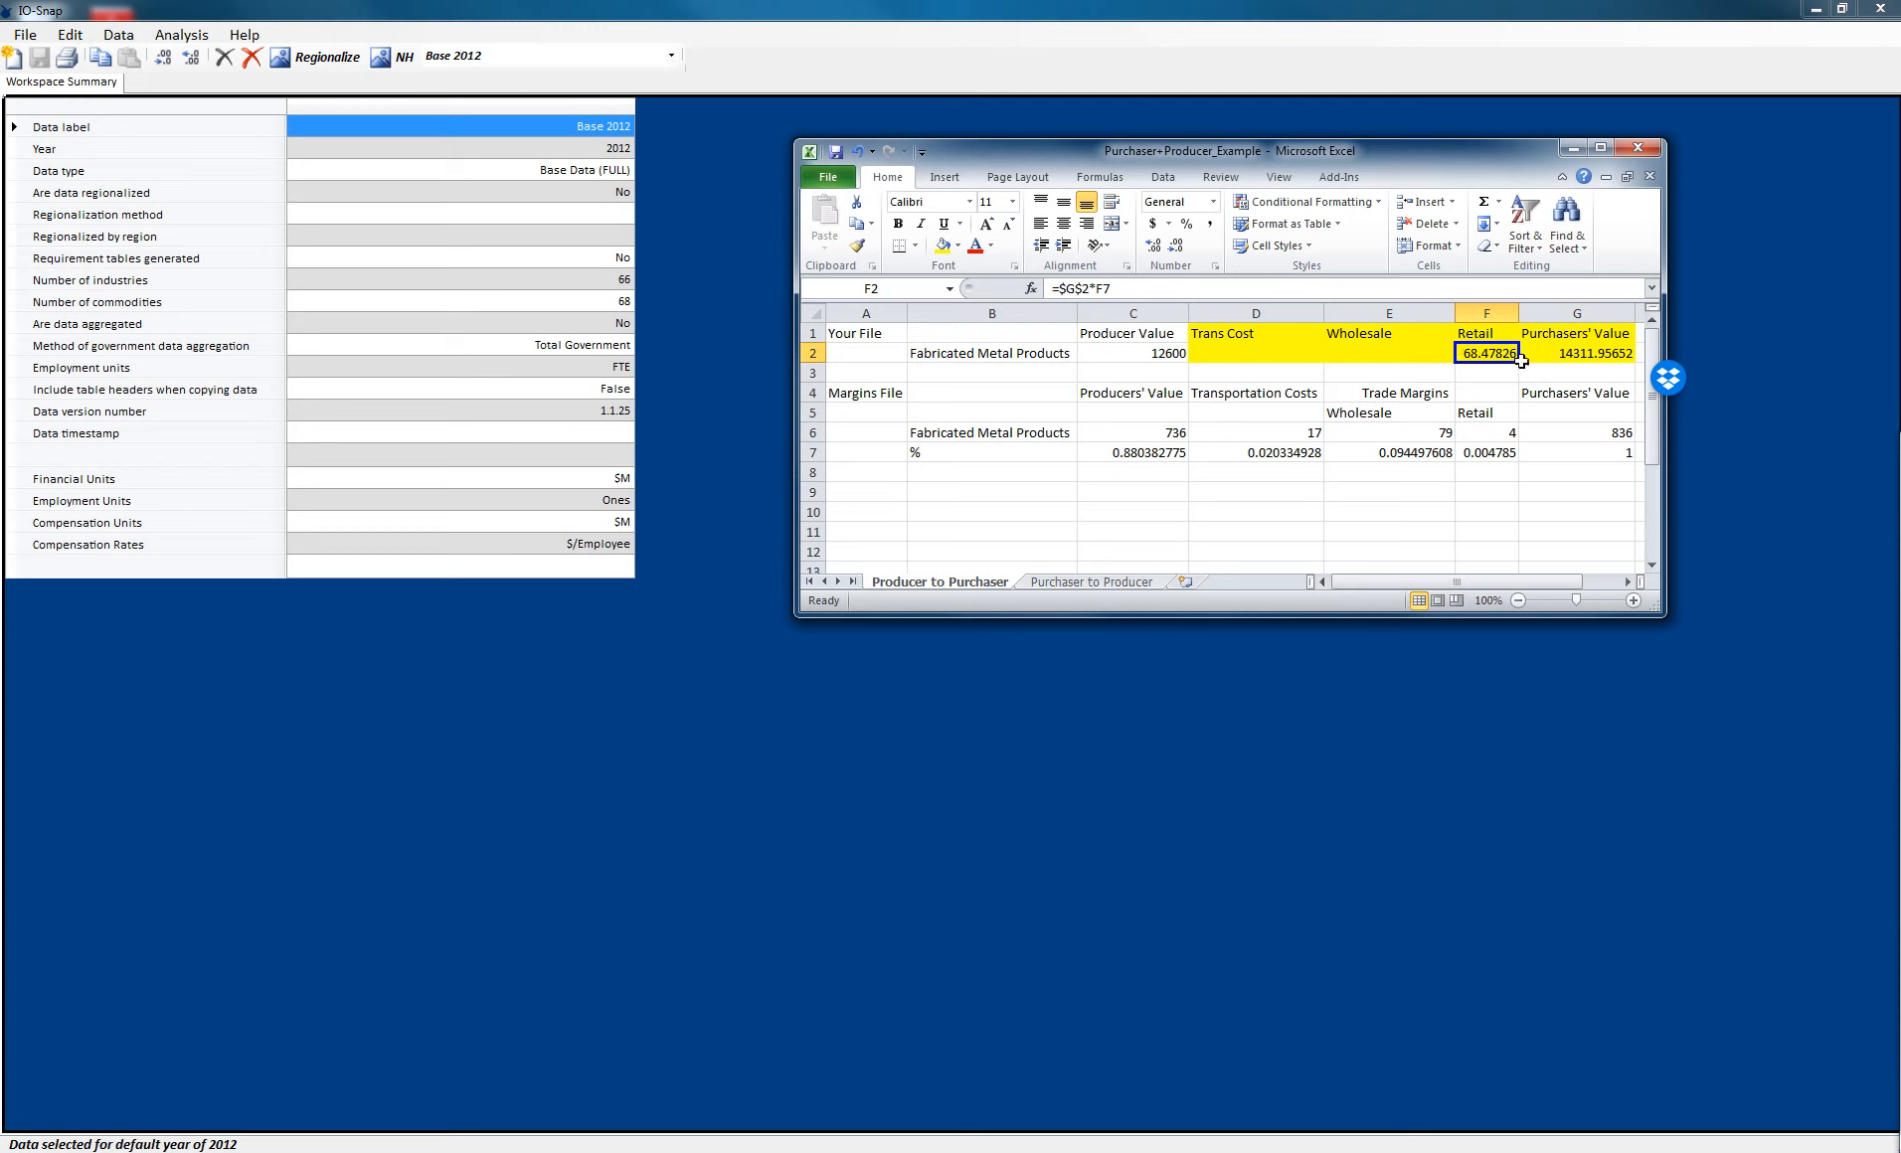
drag(1517, 362, 1235, 369)
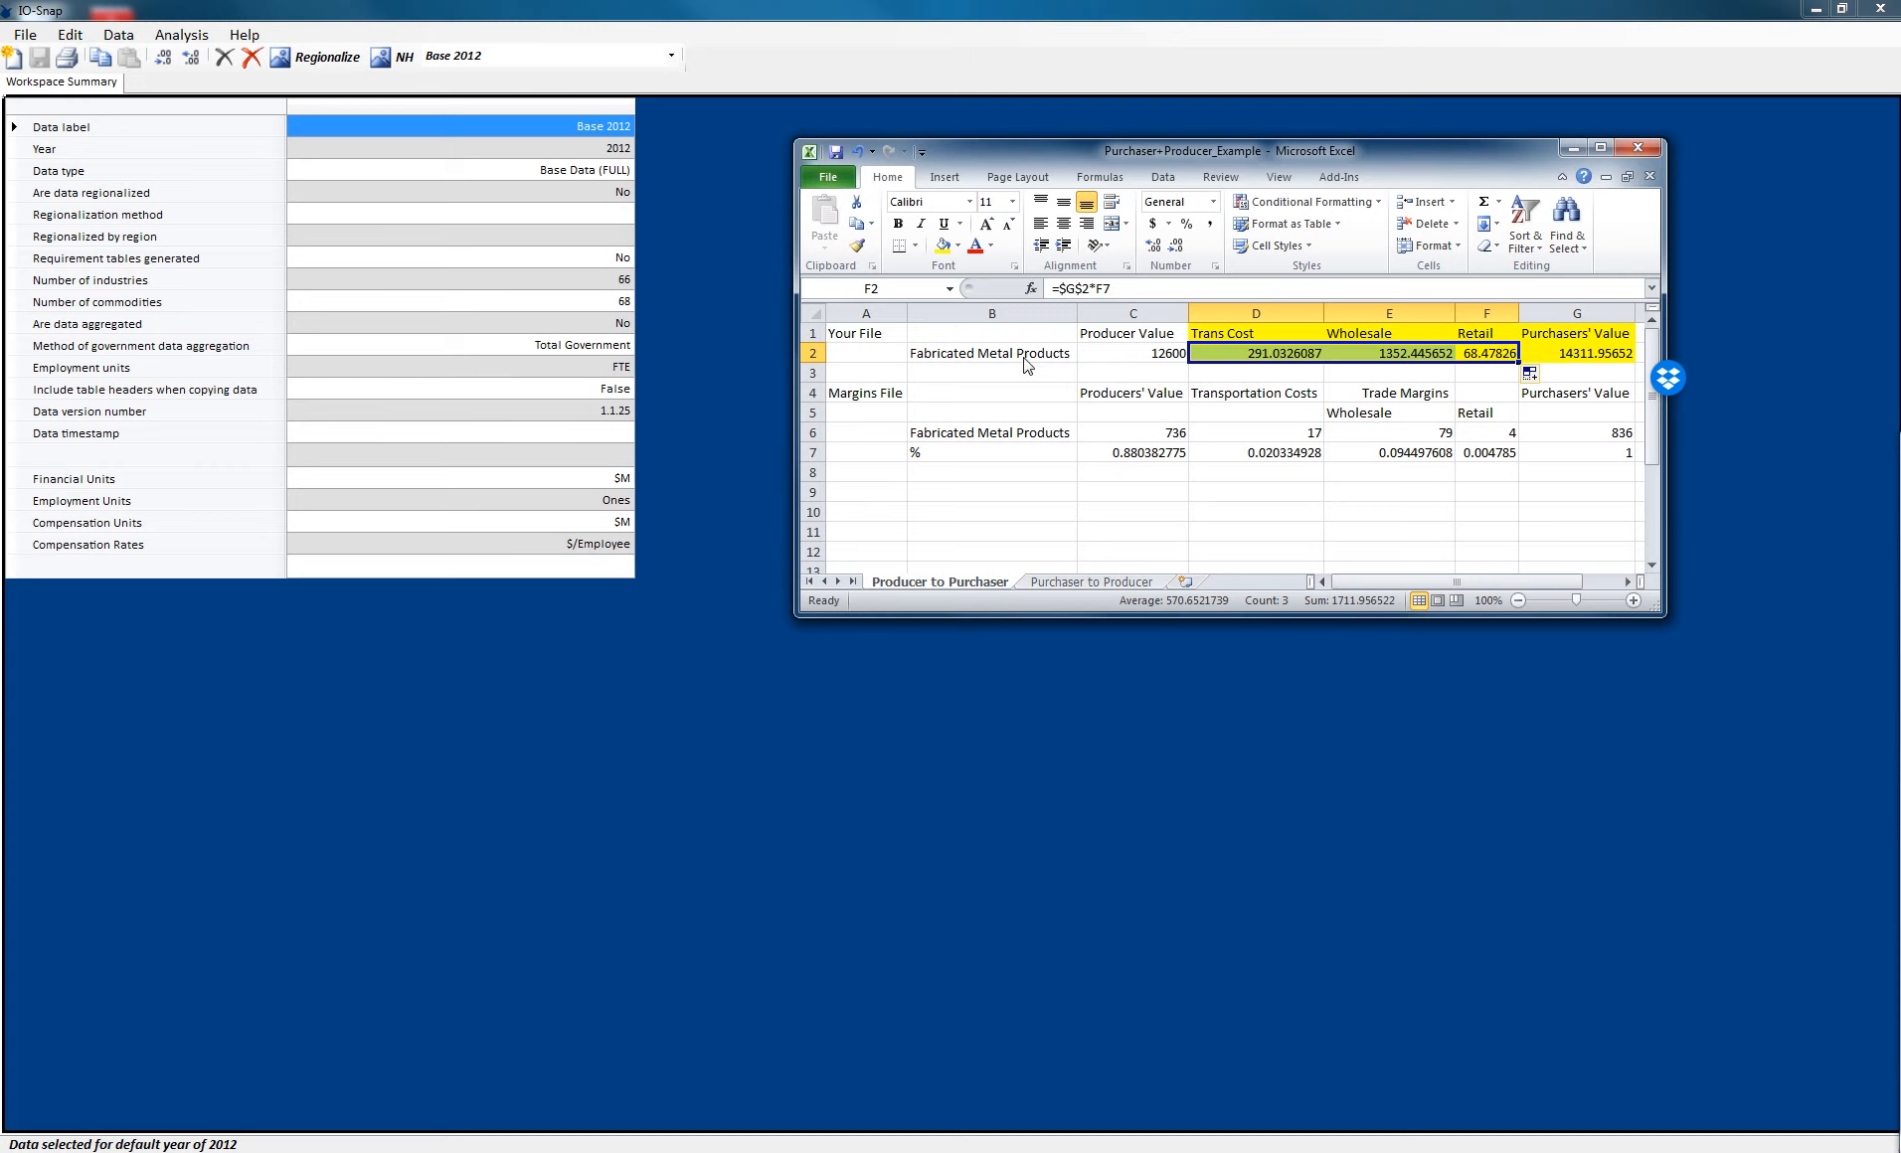
click(1054, 360)
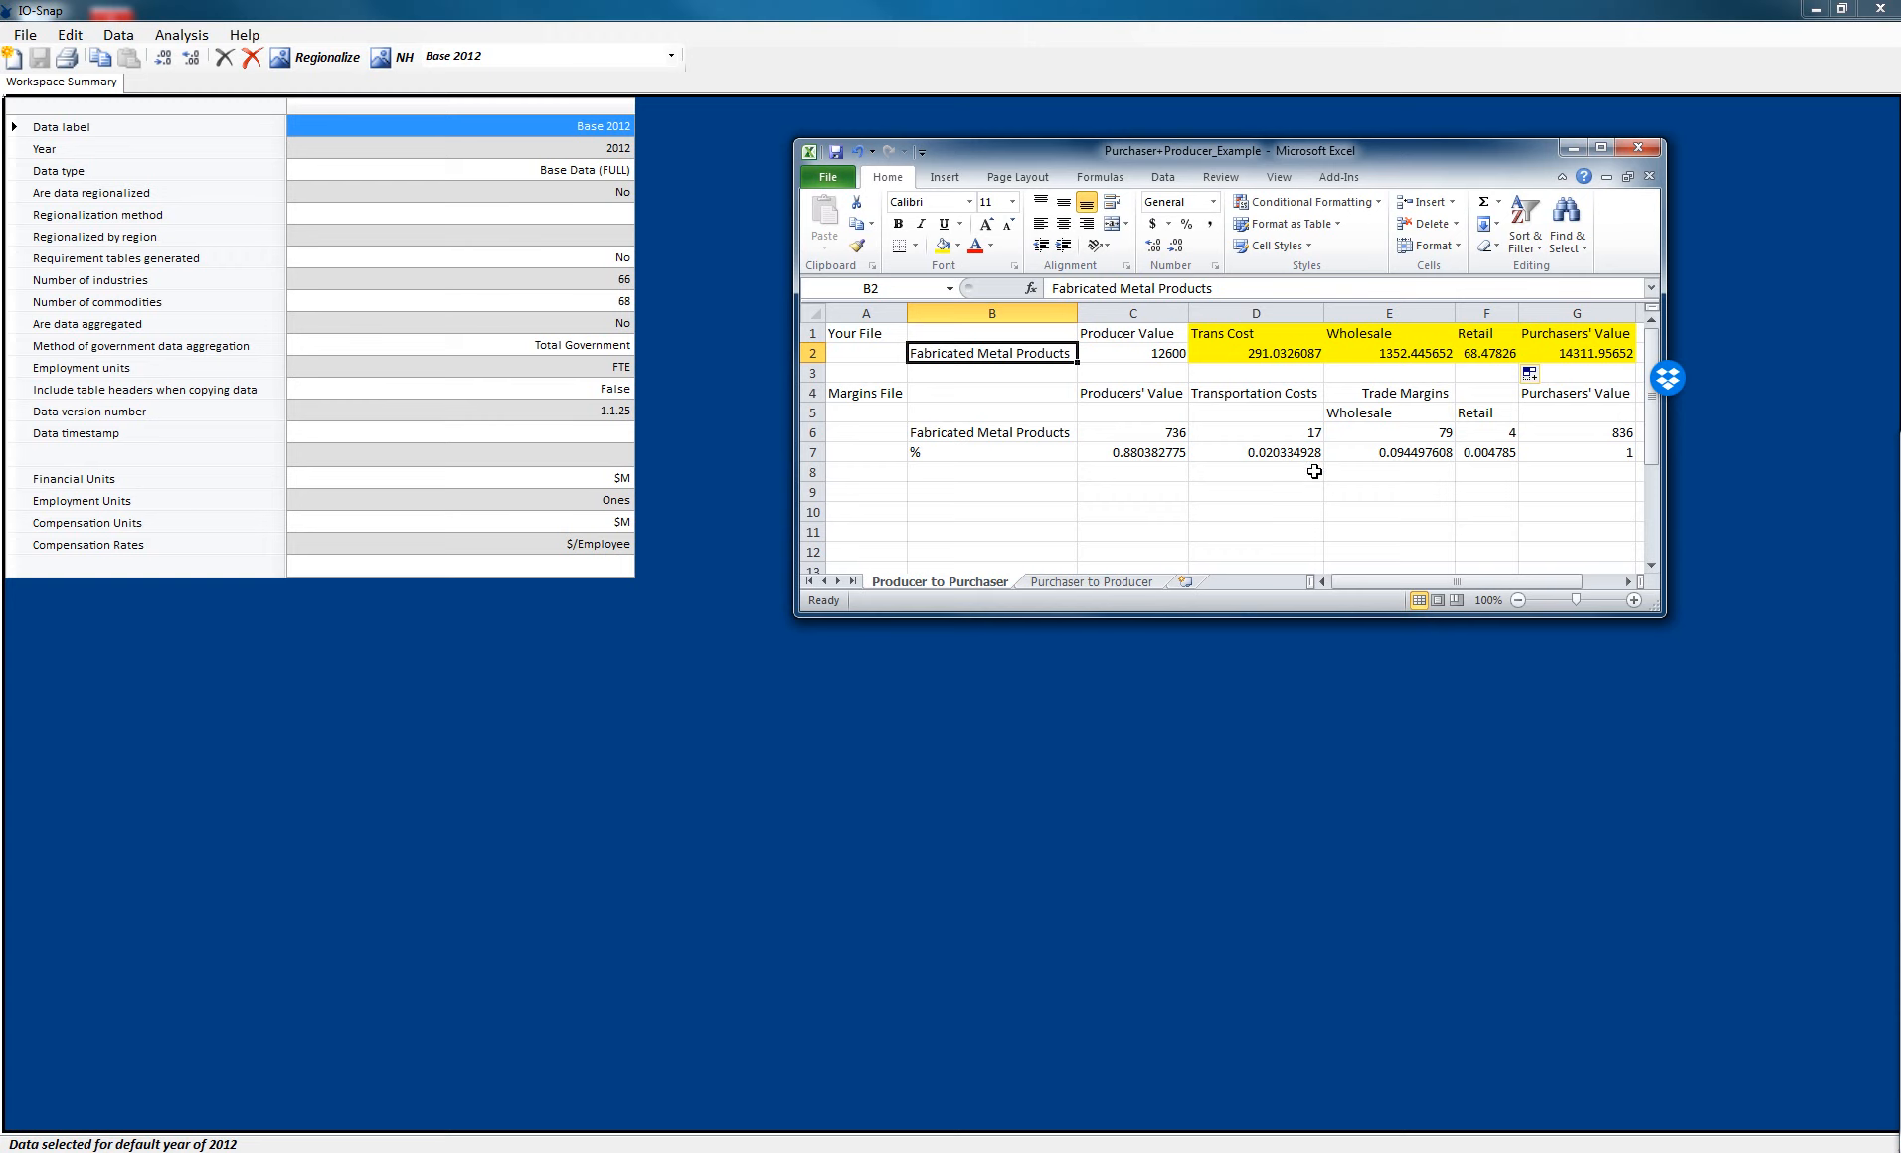
- On the Purchaser to Producer sheet, fill the C9 percentage formula across to G9
click(1132, 584)
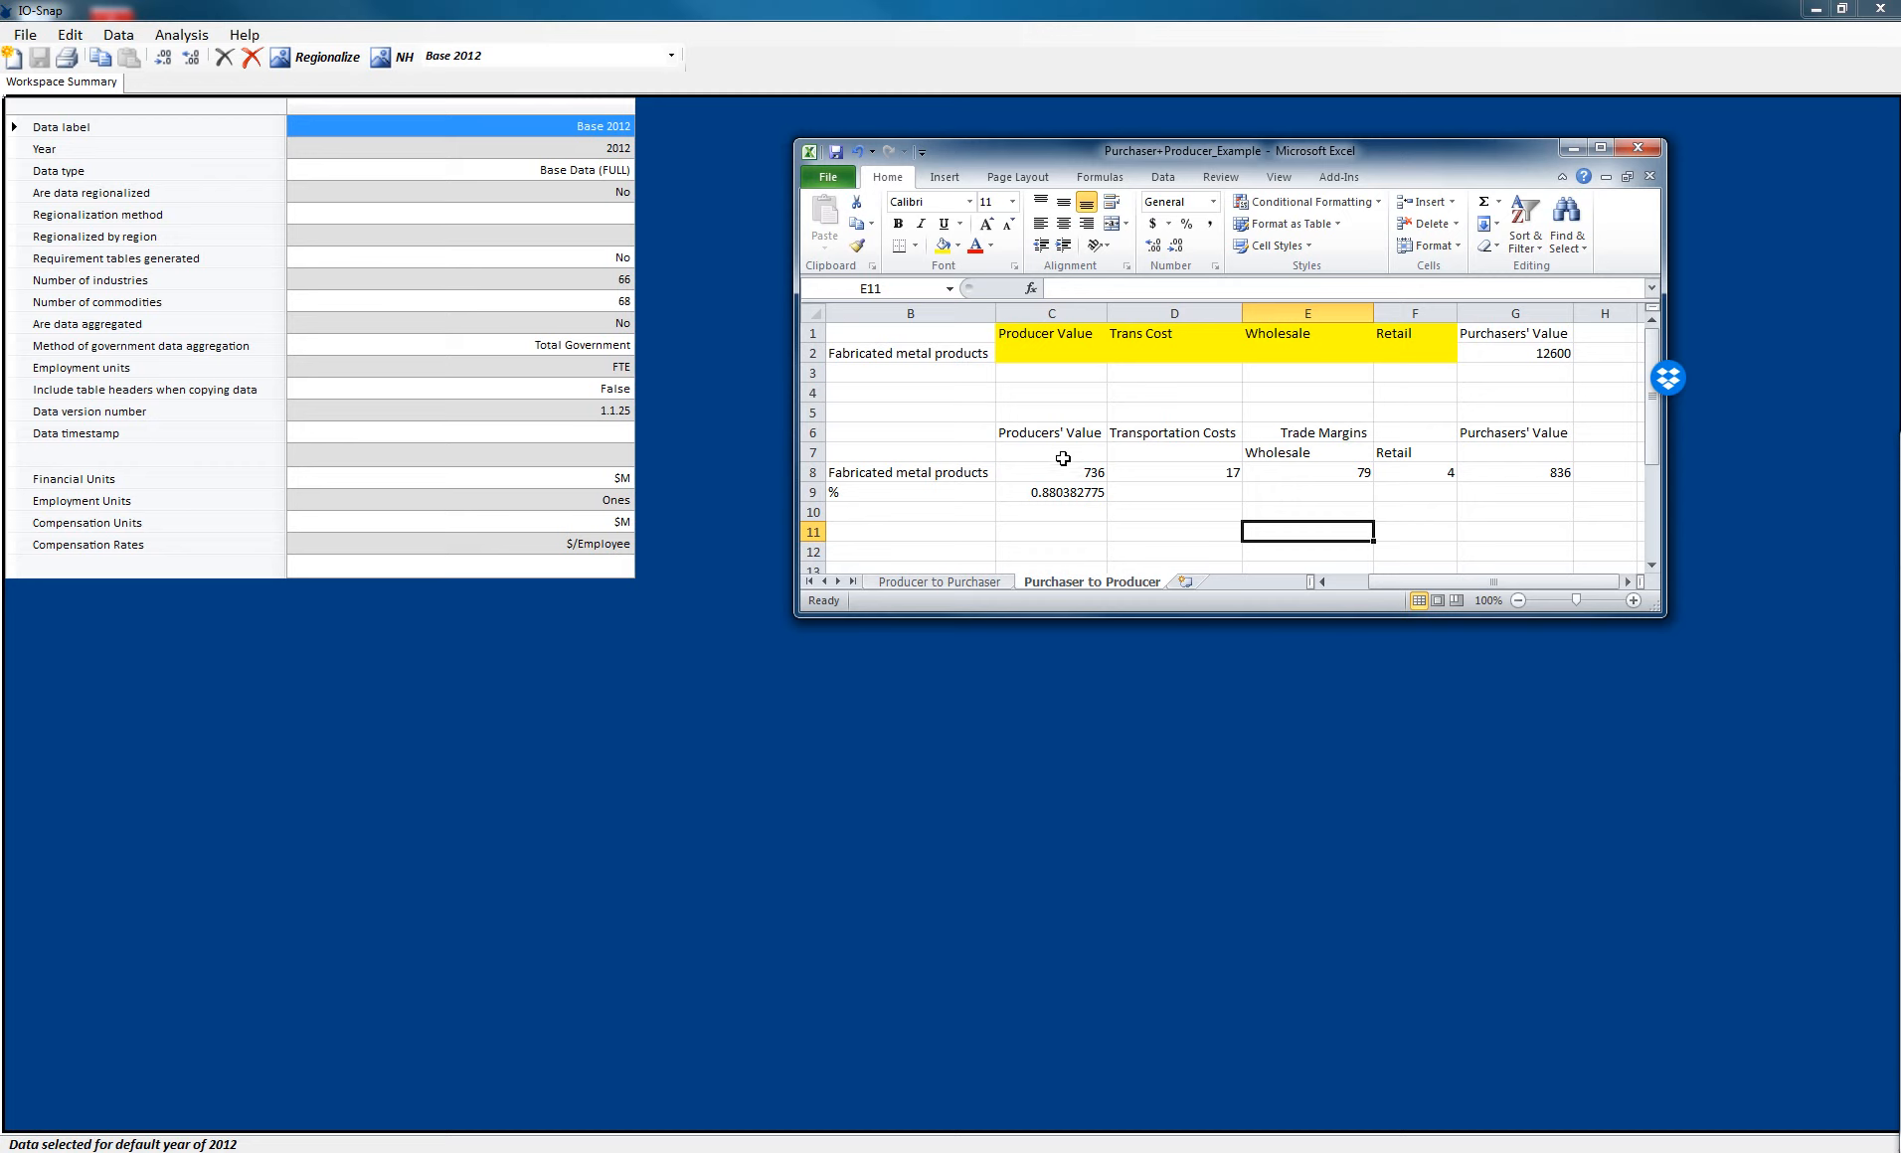
click(1321, 582)
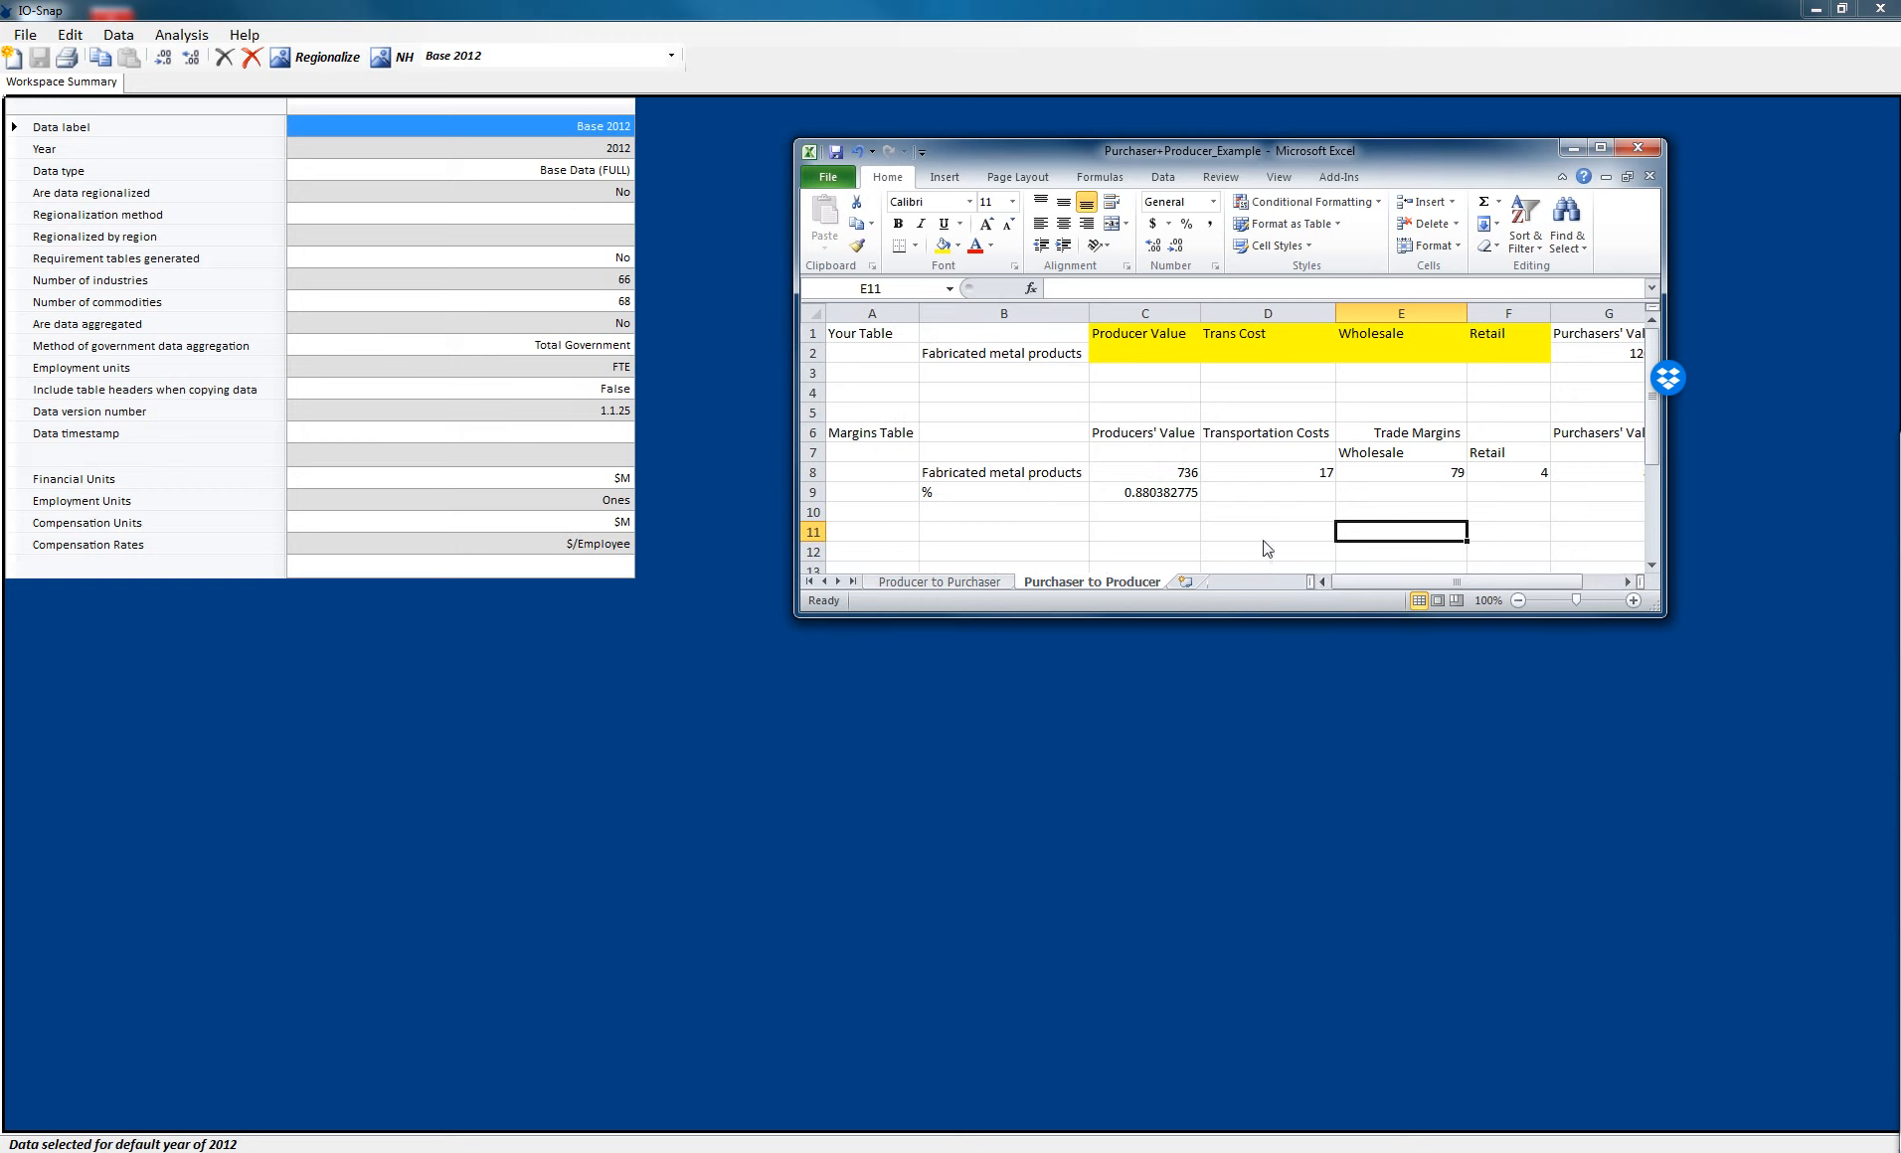
drag(1667, 451, 1742, 450)
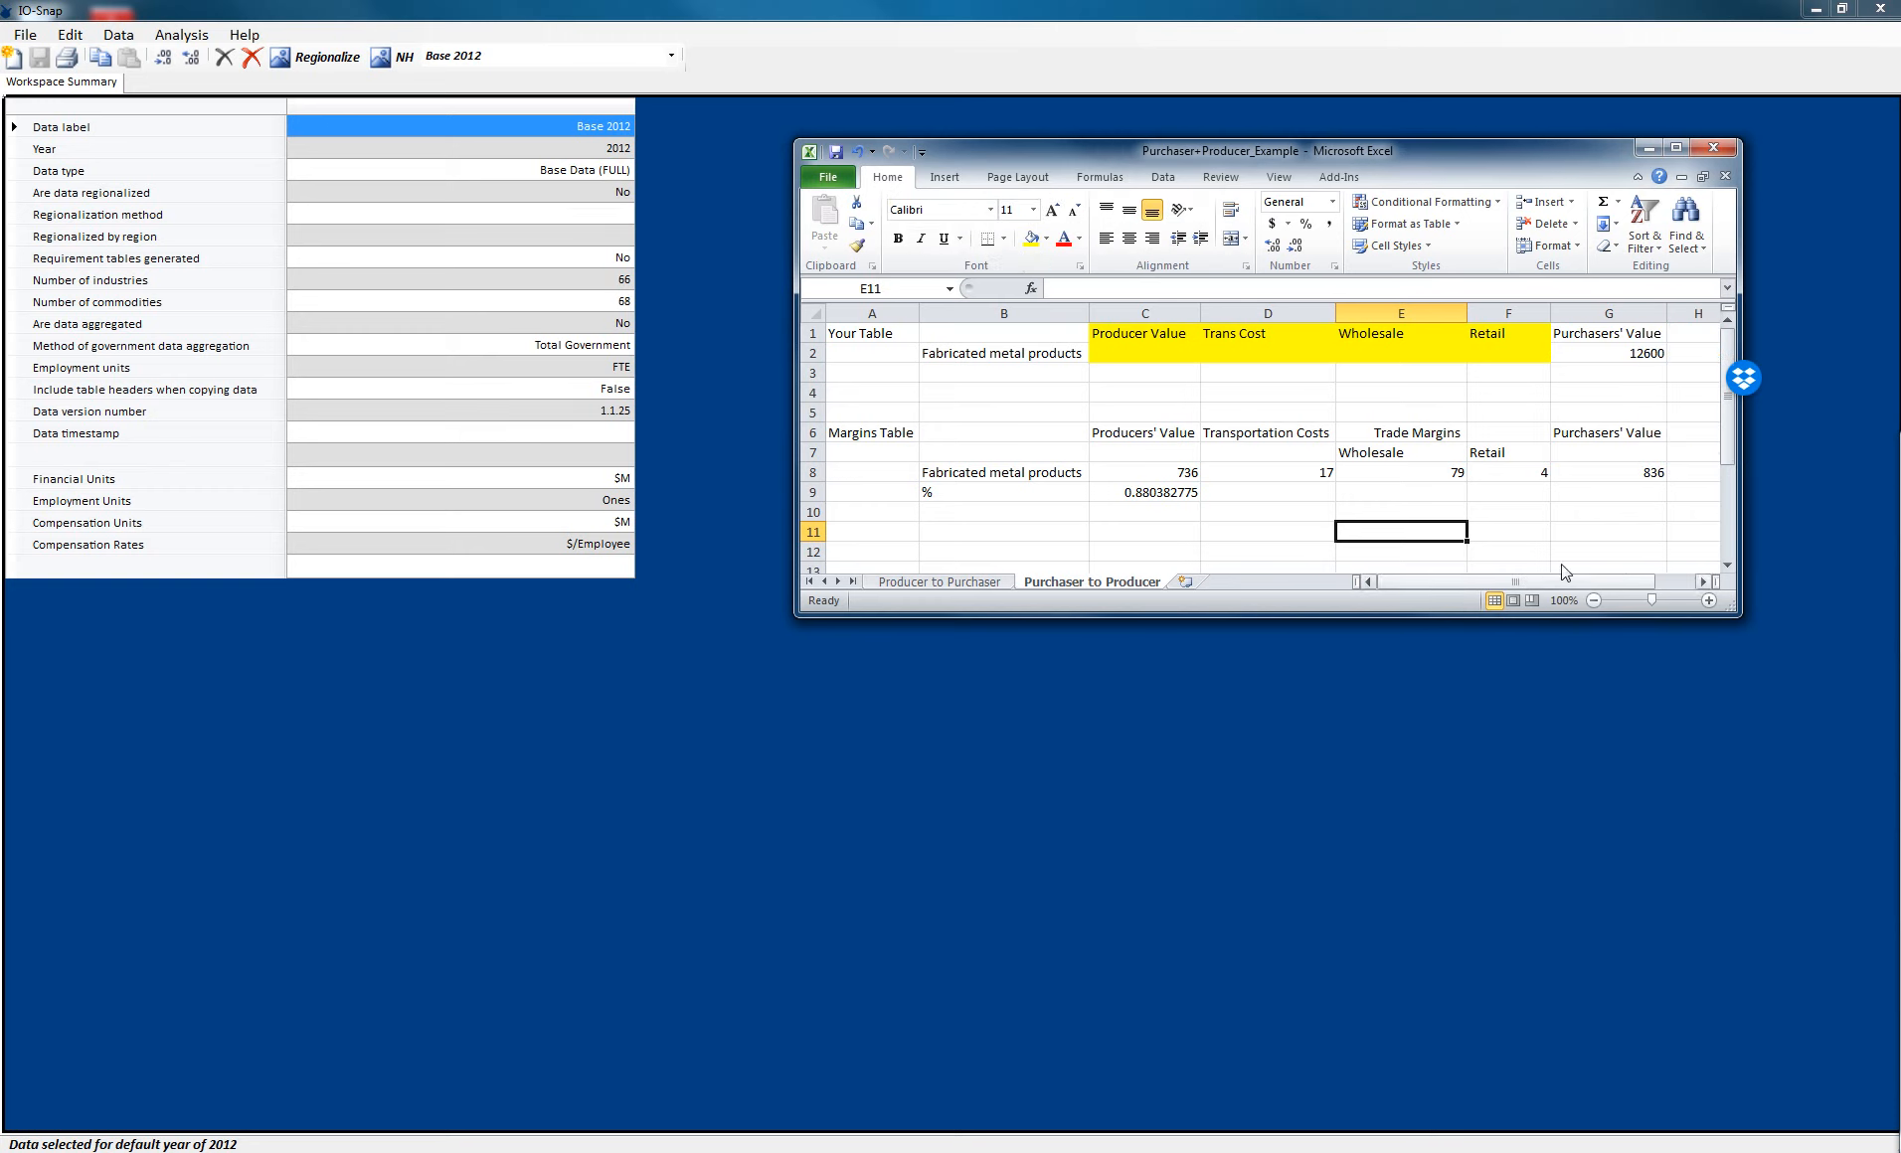
click(1182, 494)
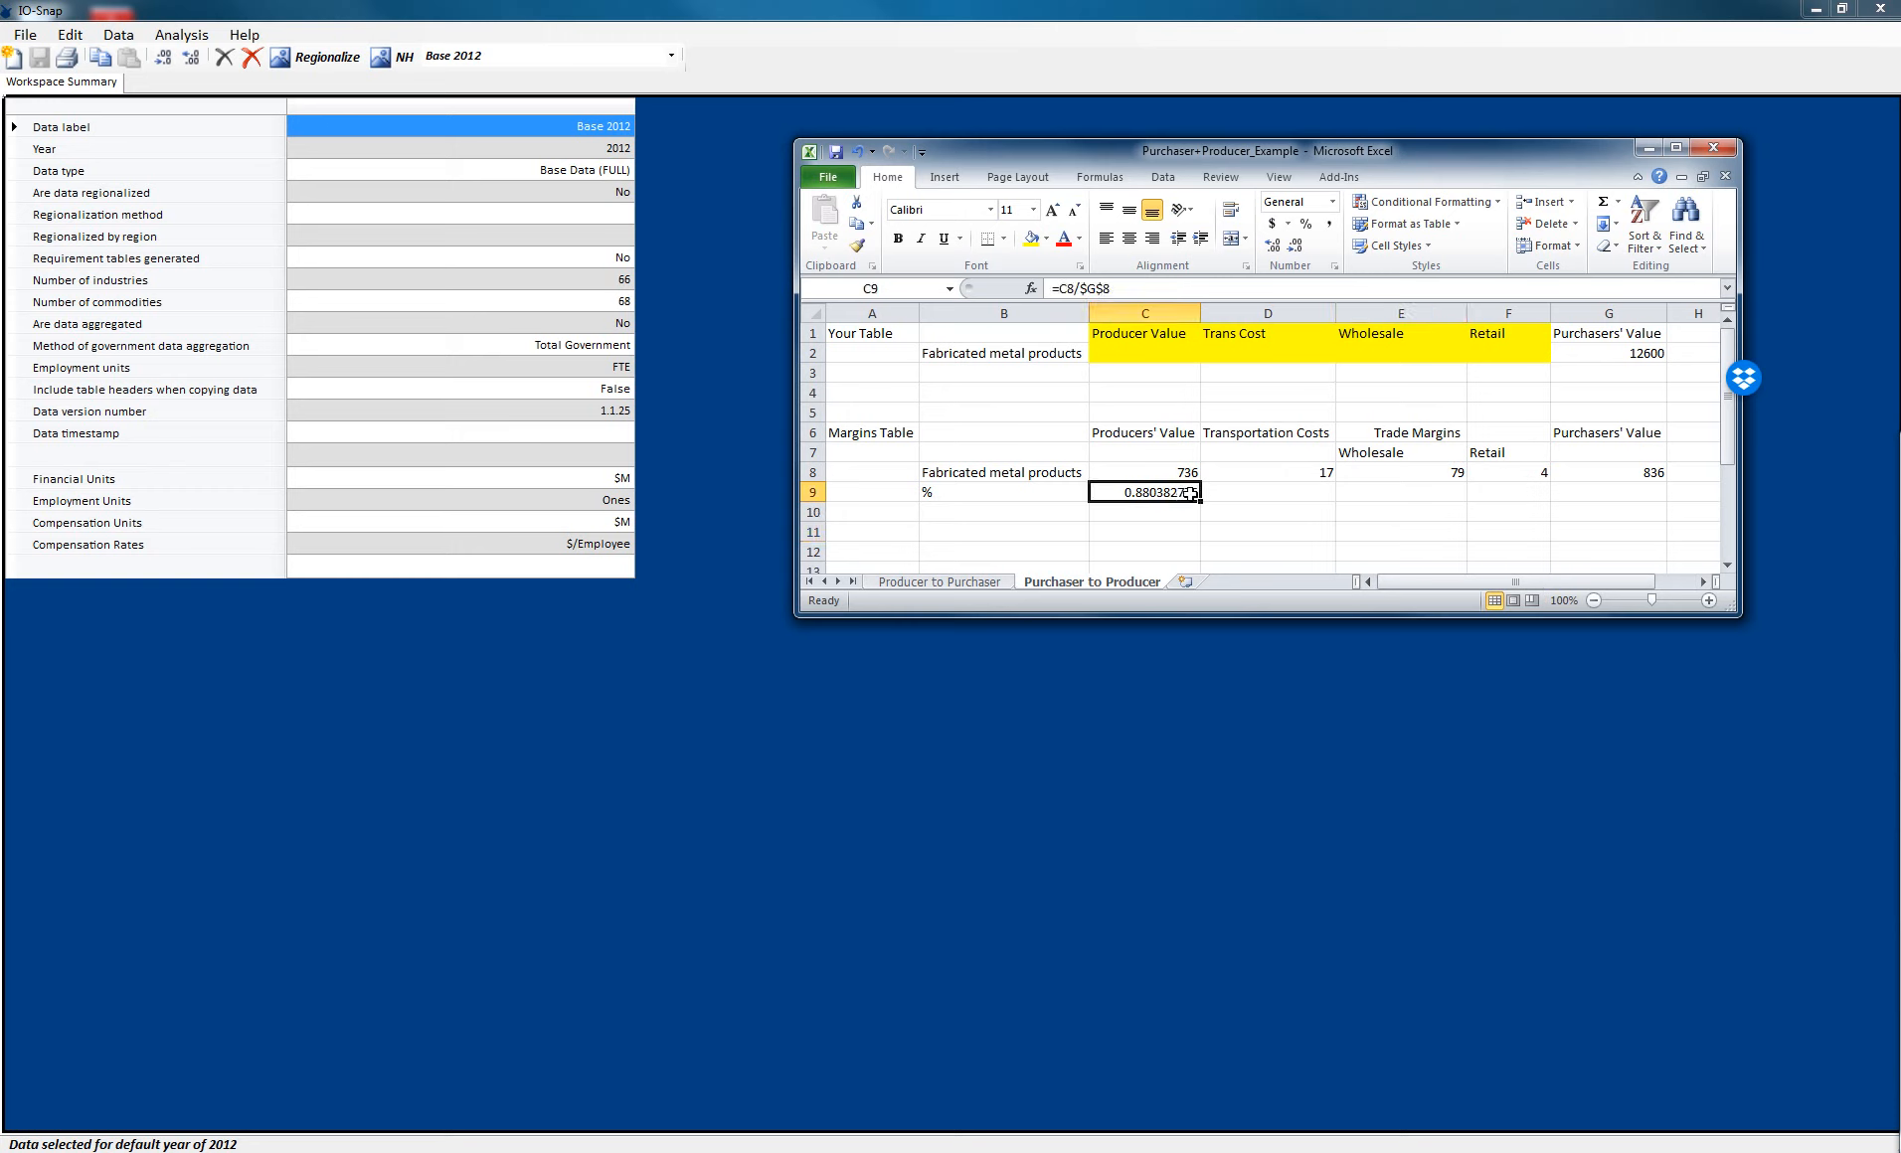
drag(1201, 501, 1626, 513)
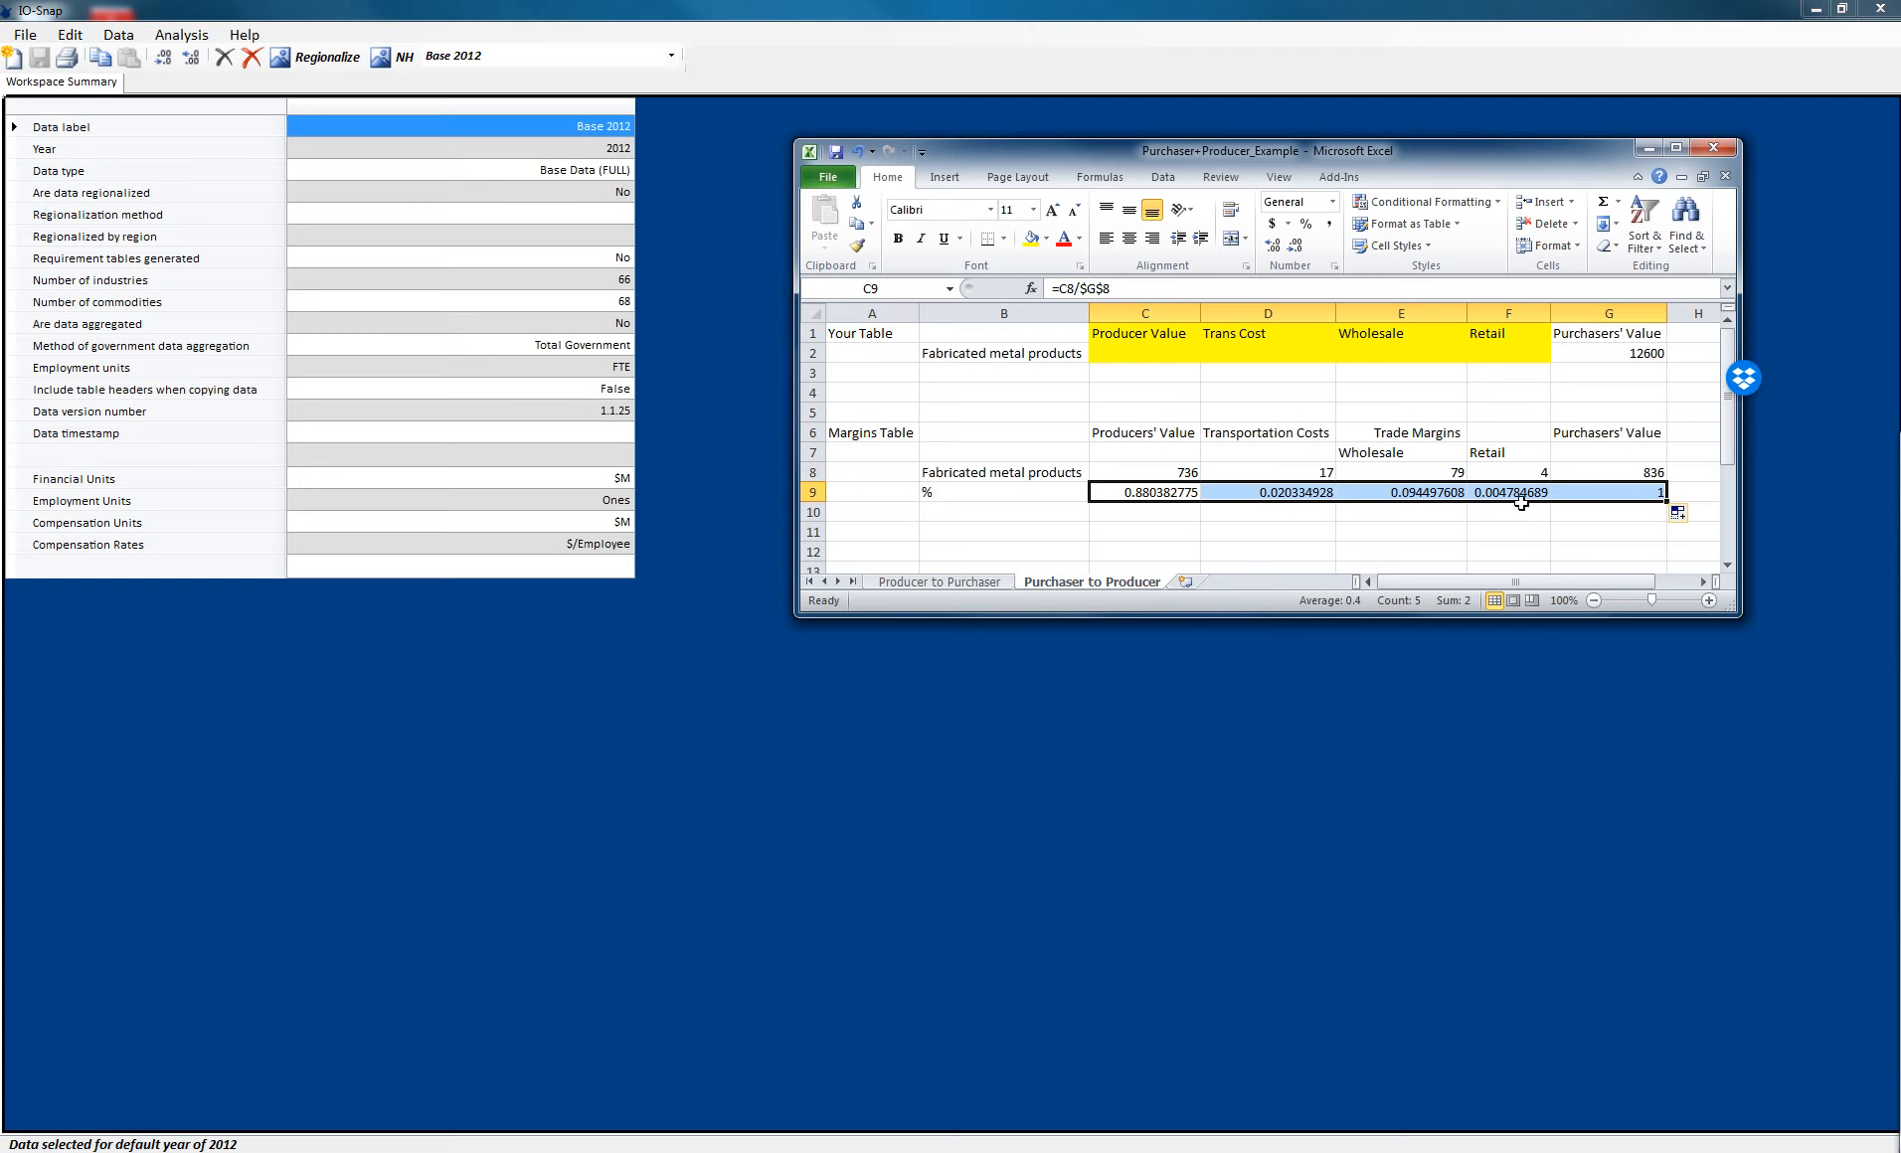
- Enter =$G$2*F9 in F2 to compute the retail margin from the purchasers' value
click(1518, 358)
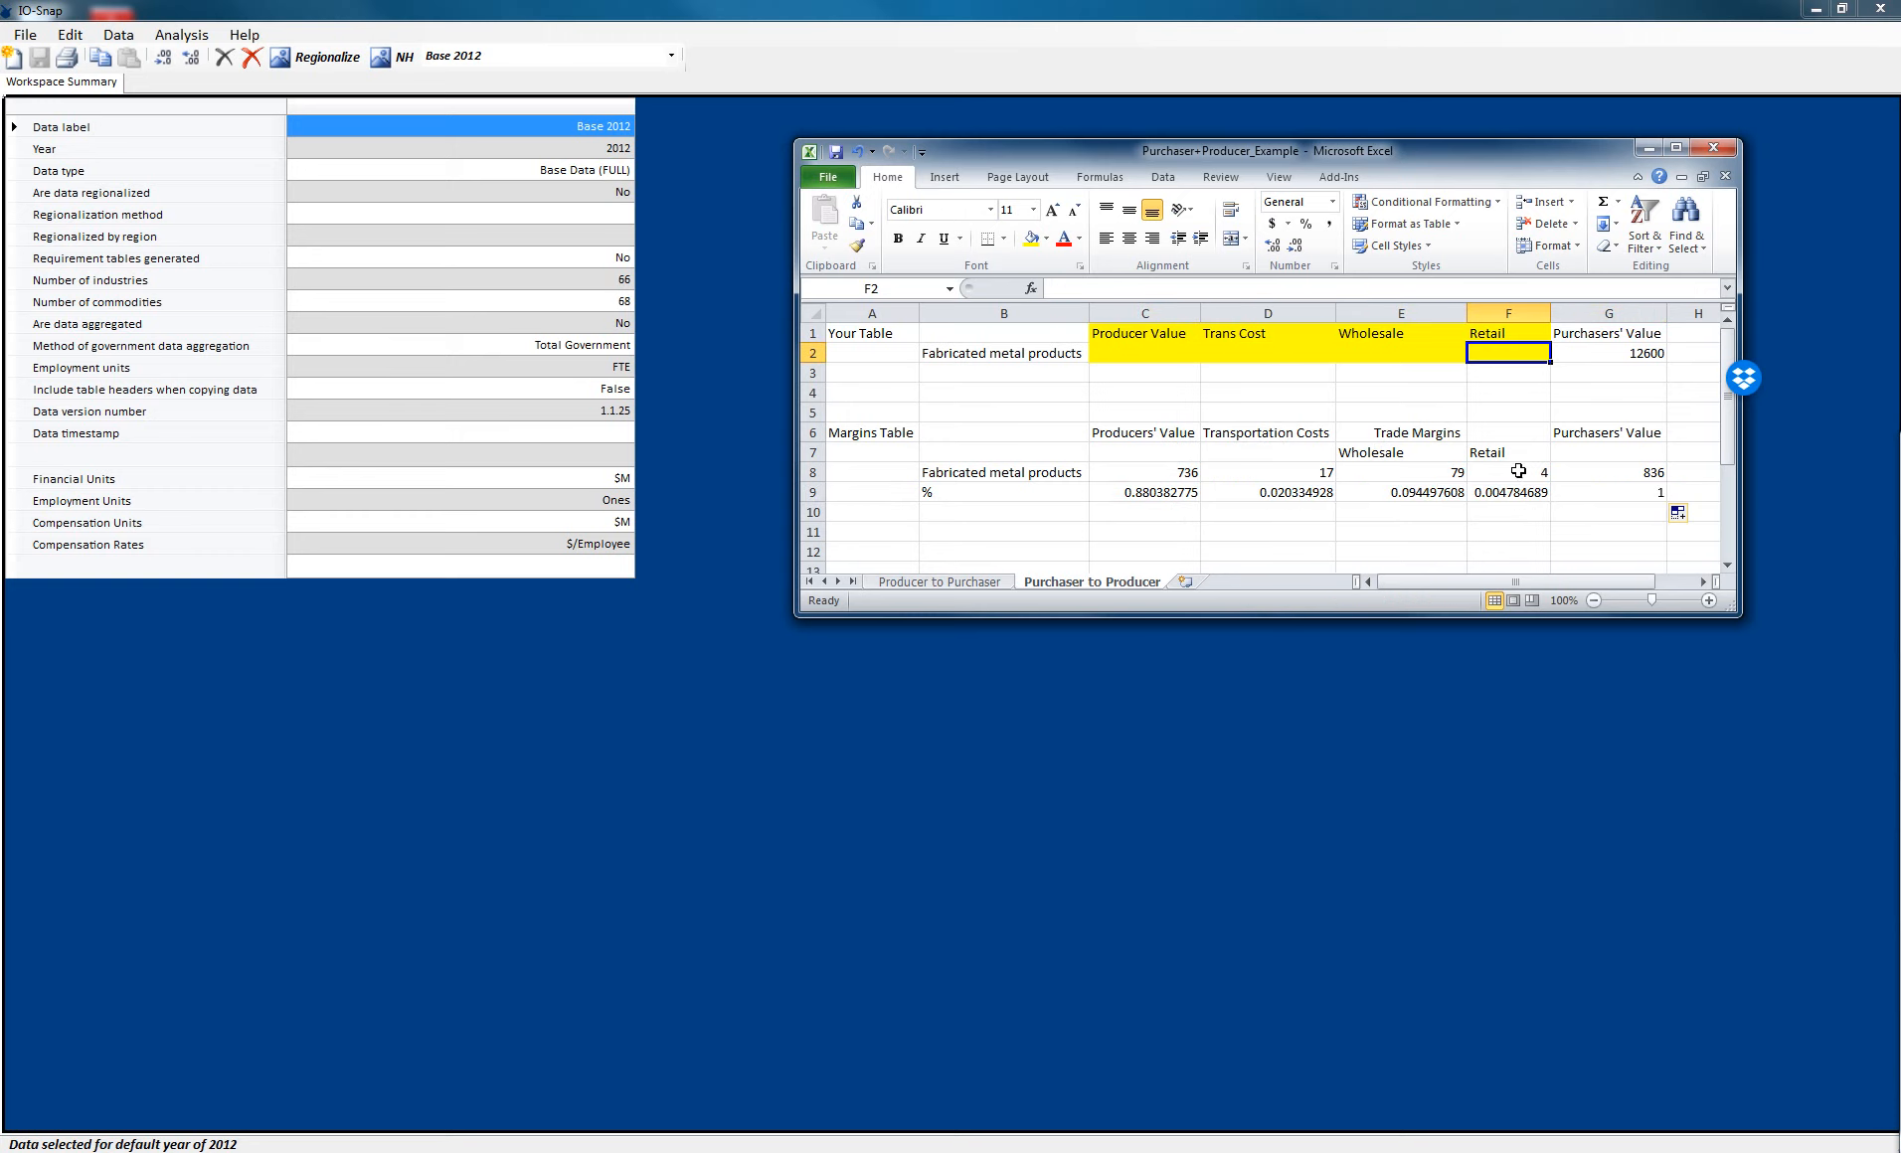
text(=)
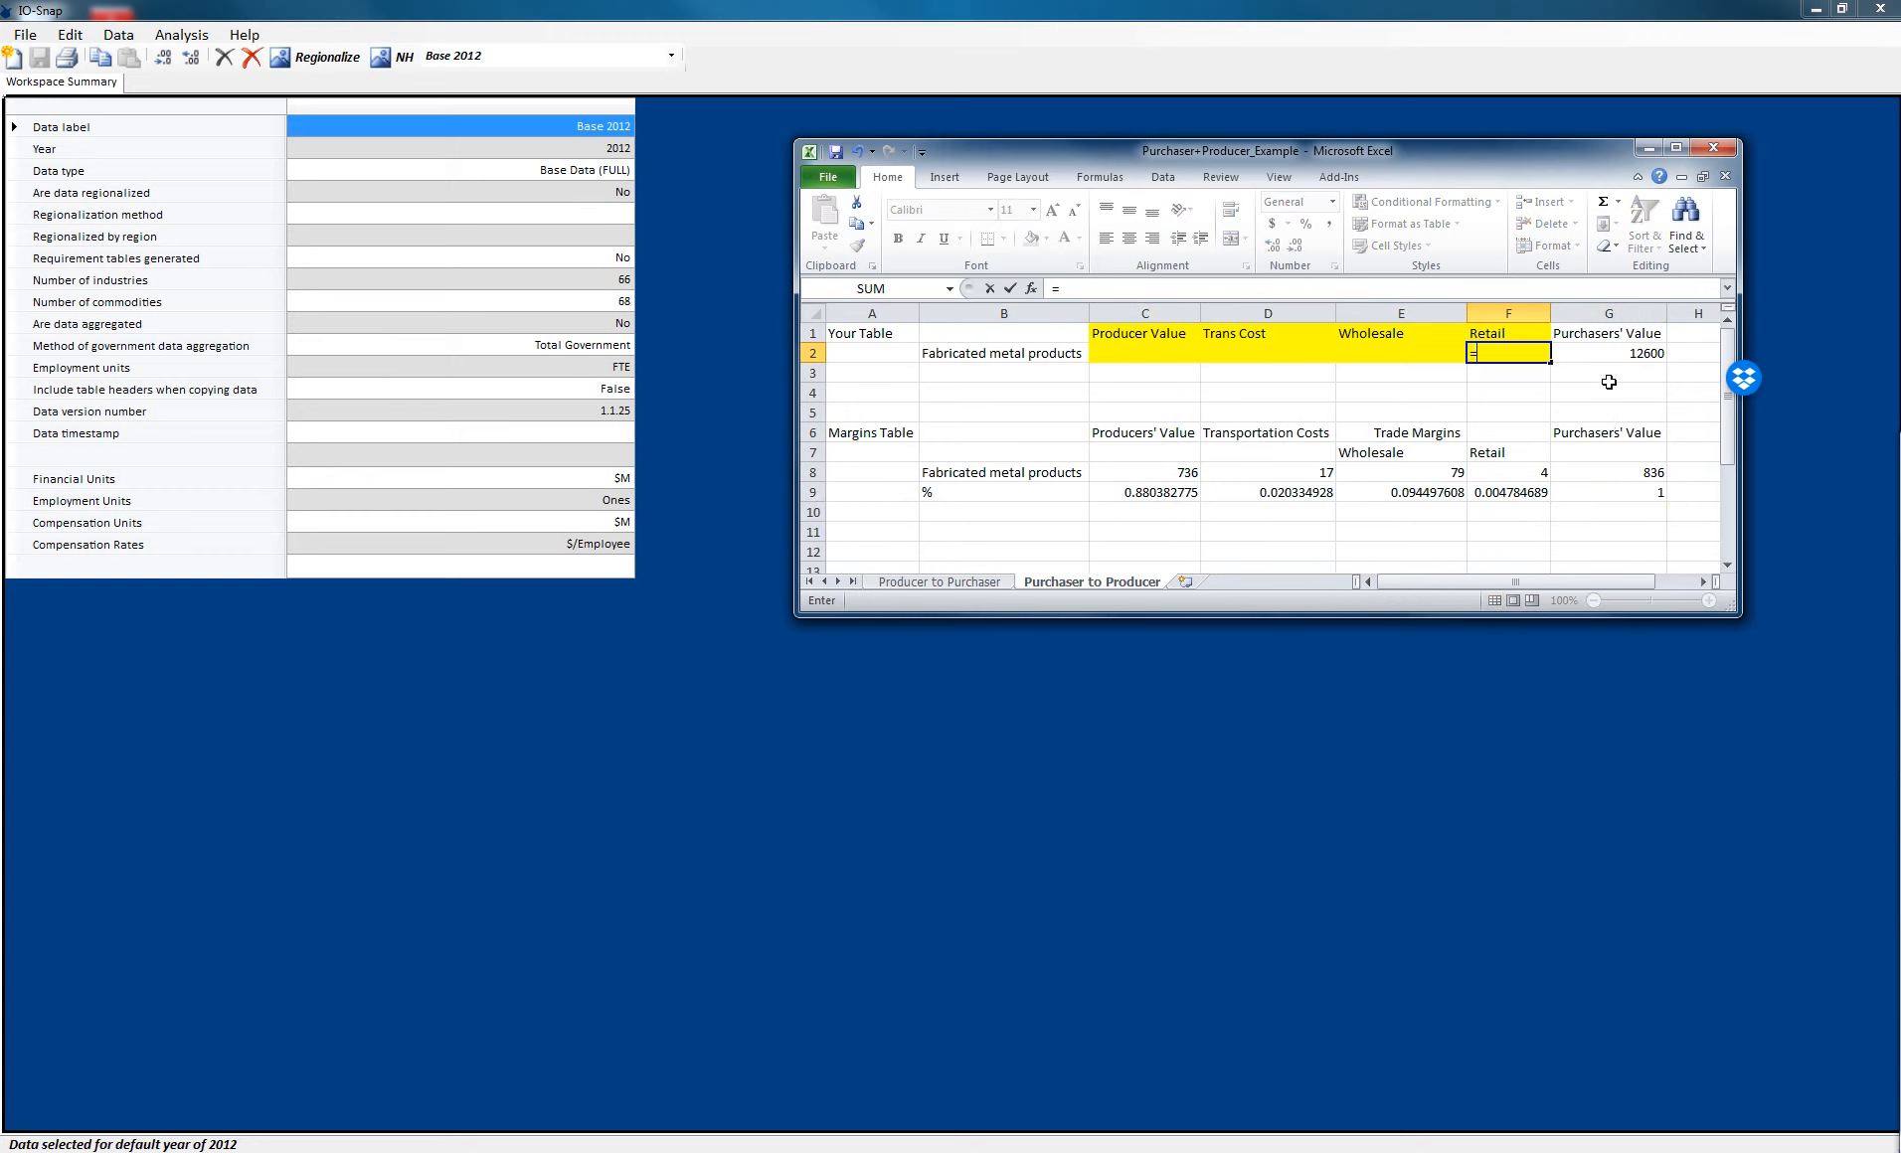
click(1614, 355)
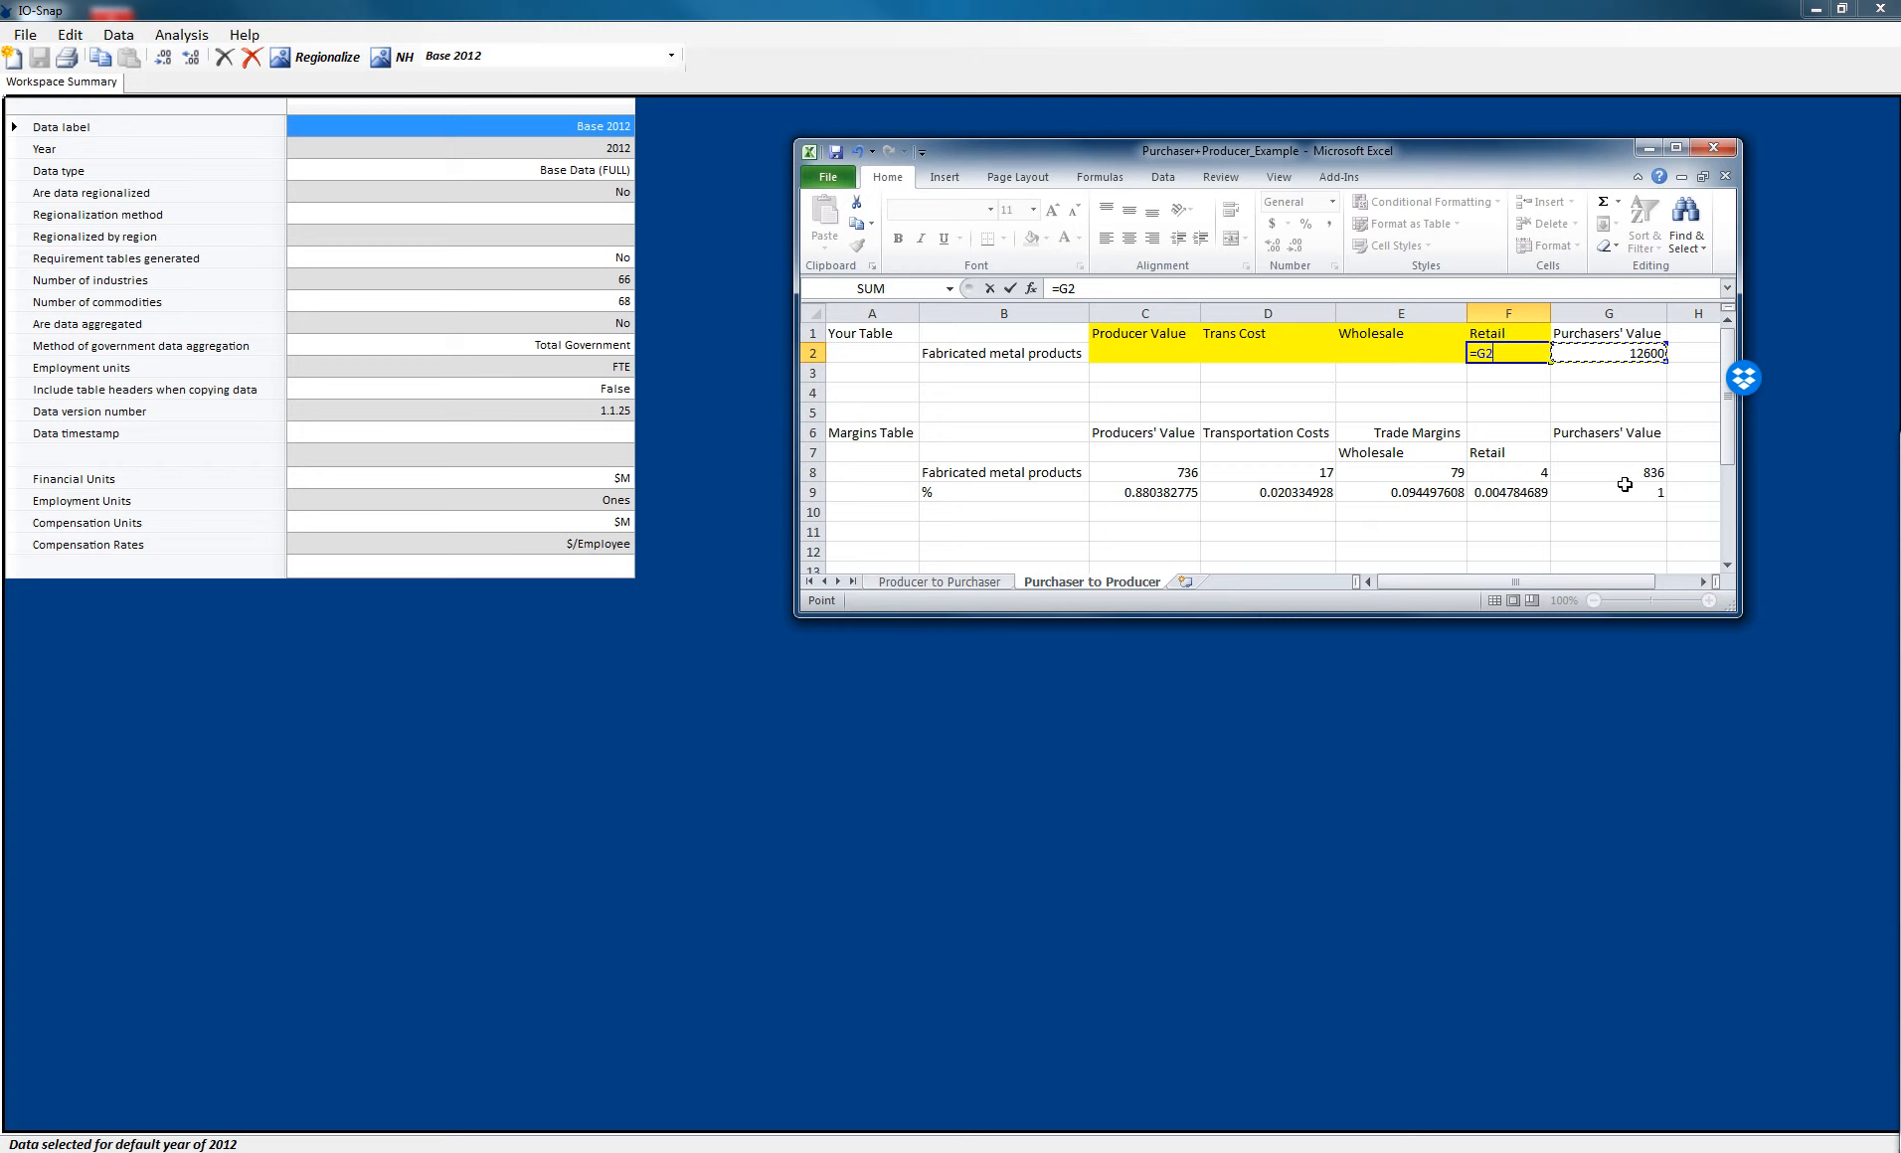
text(*)
click(1531, 494)
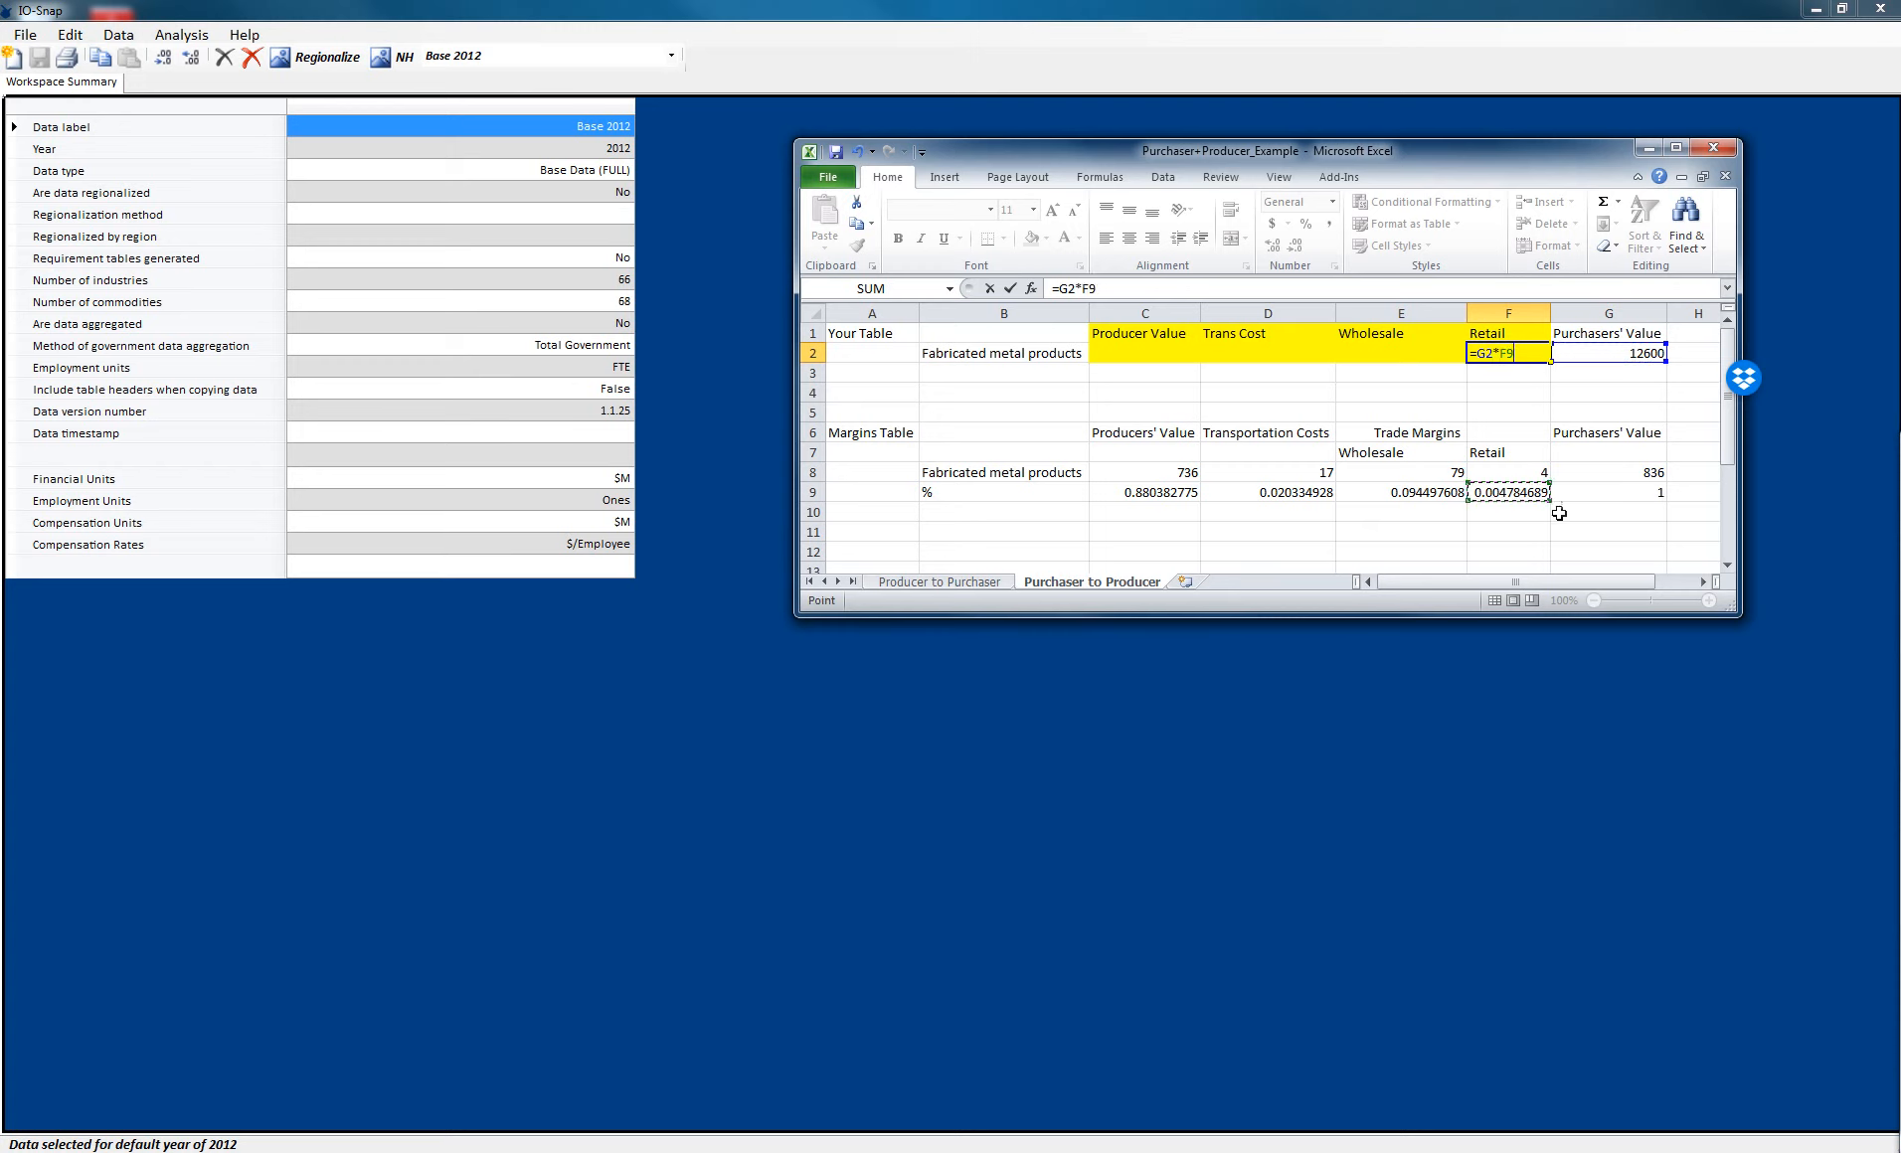
click(1482, 352)
text($)
key(Right)
text($)
key(Return)
- Fill the F2 formula left across to C2 for producer value, transportation and wholesale
click(1536, 358)
drag(1550, 362, 1114, 356)
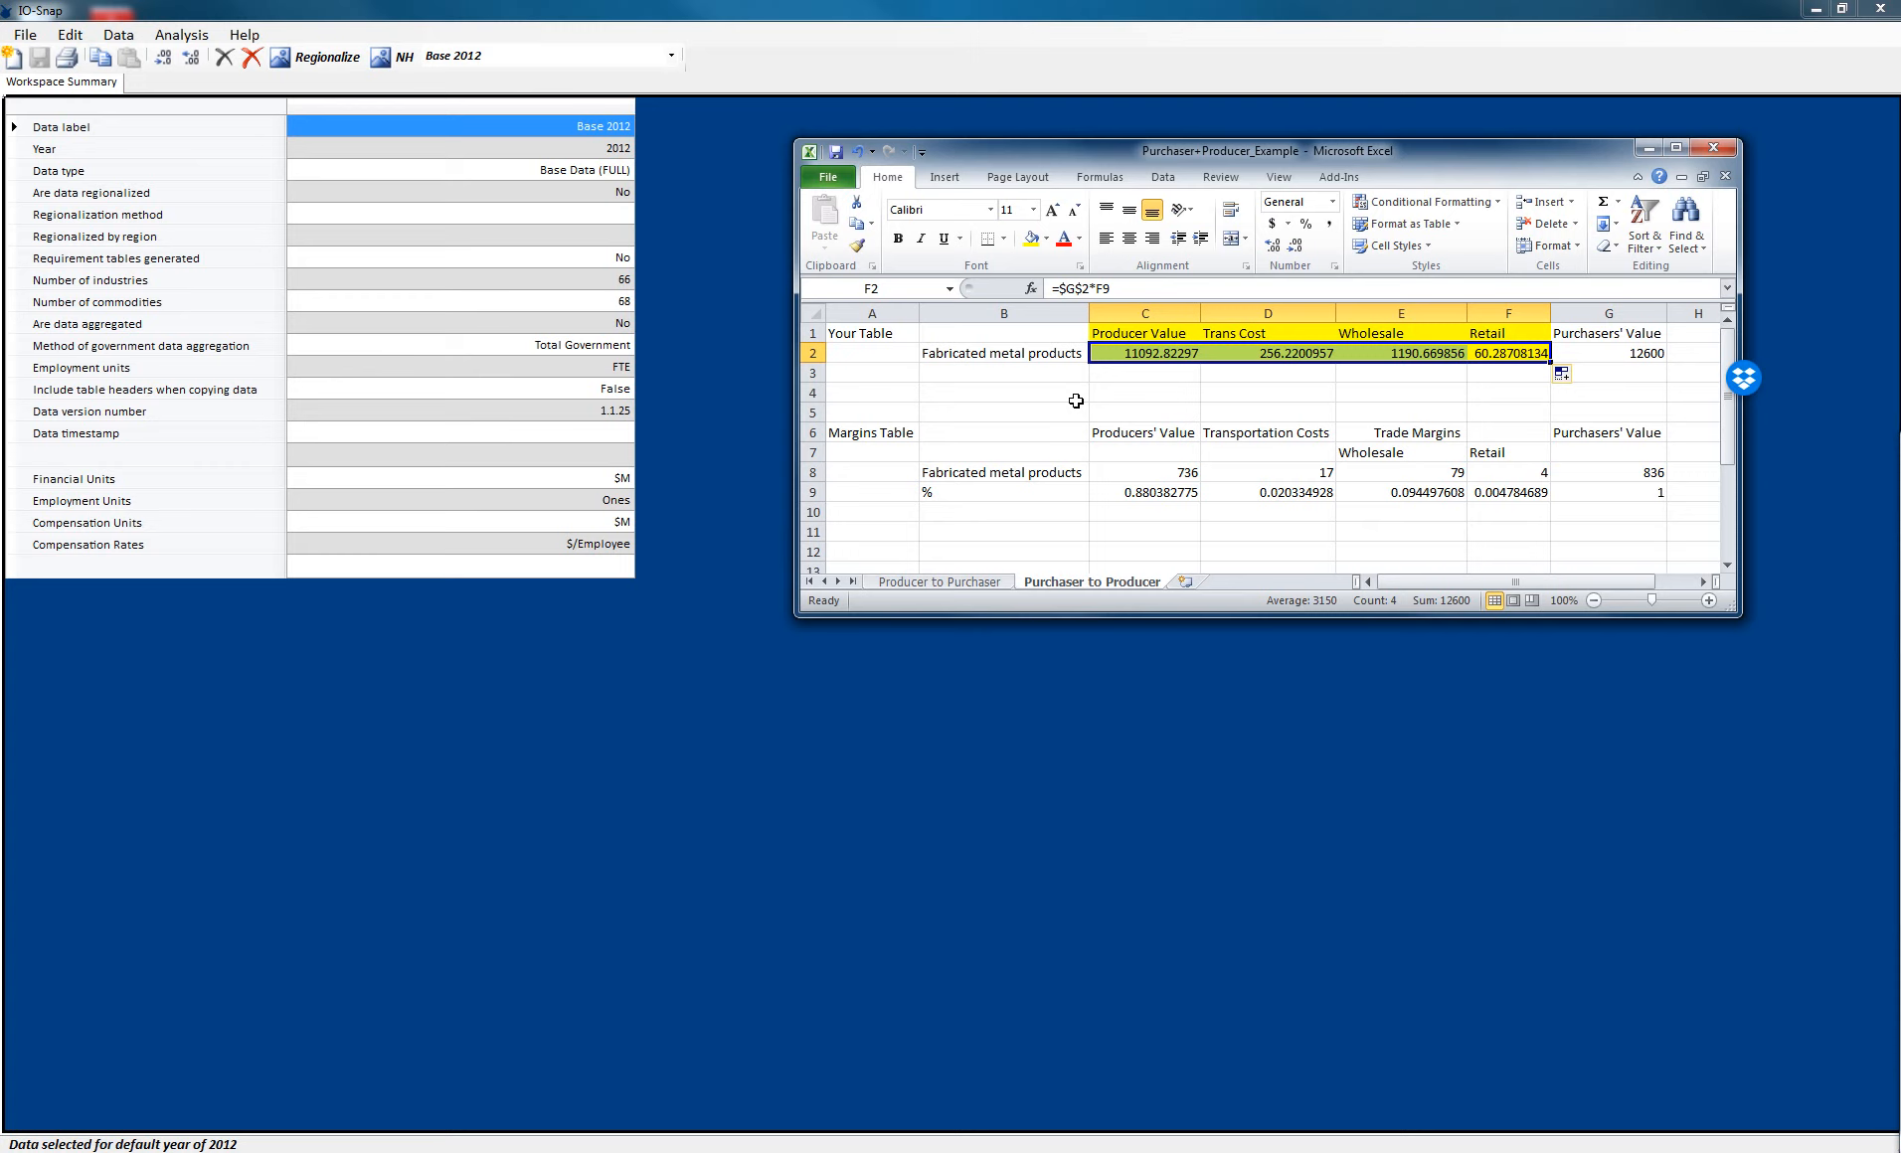
click(1122, 358)
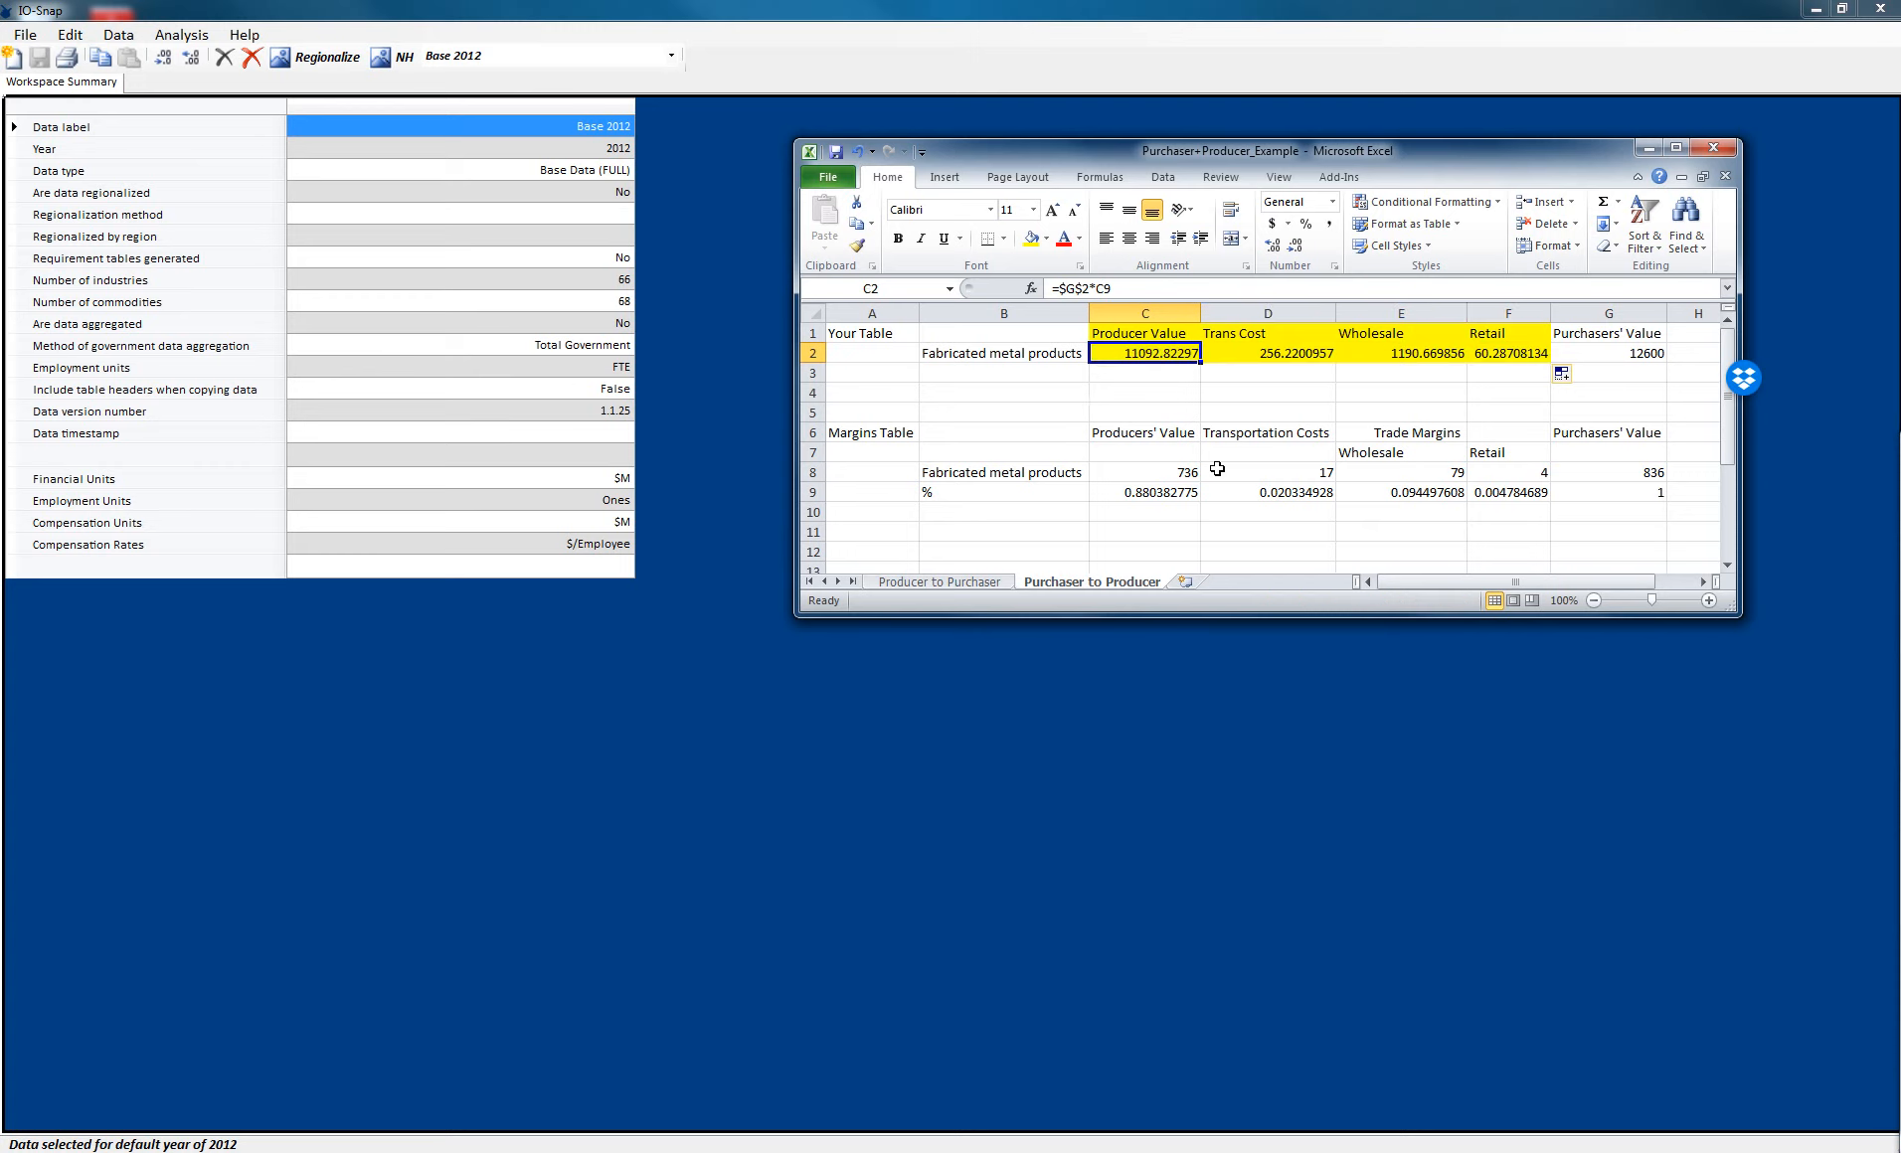
- Inspect the formulas in cells D2, E2 and F2
drag(1280, 358, 1481, 355)
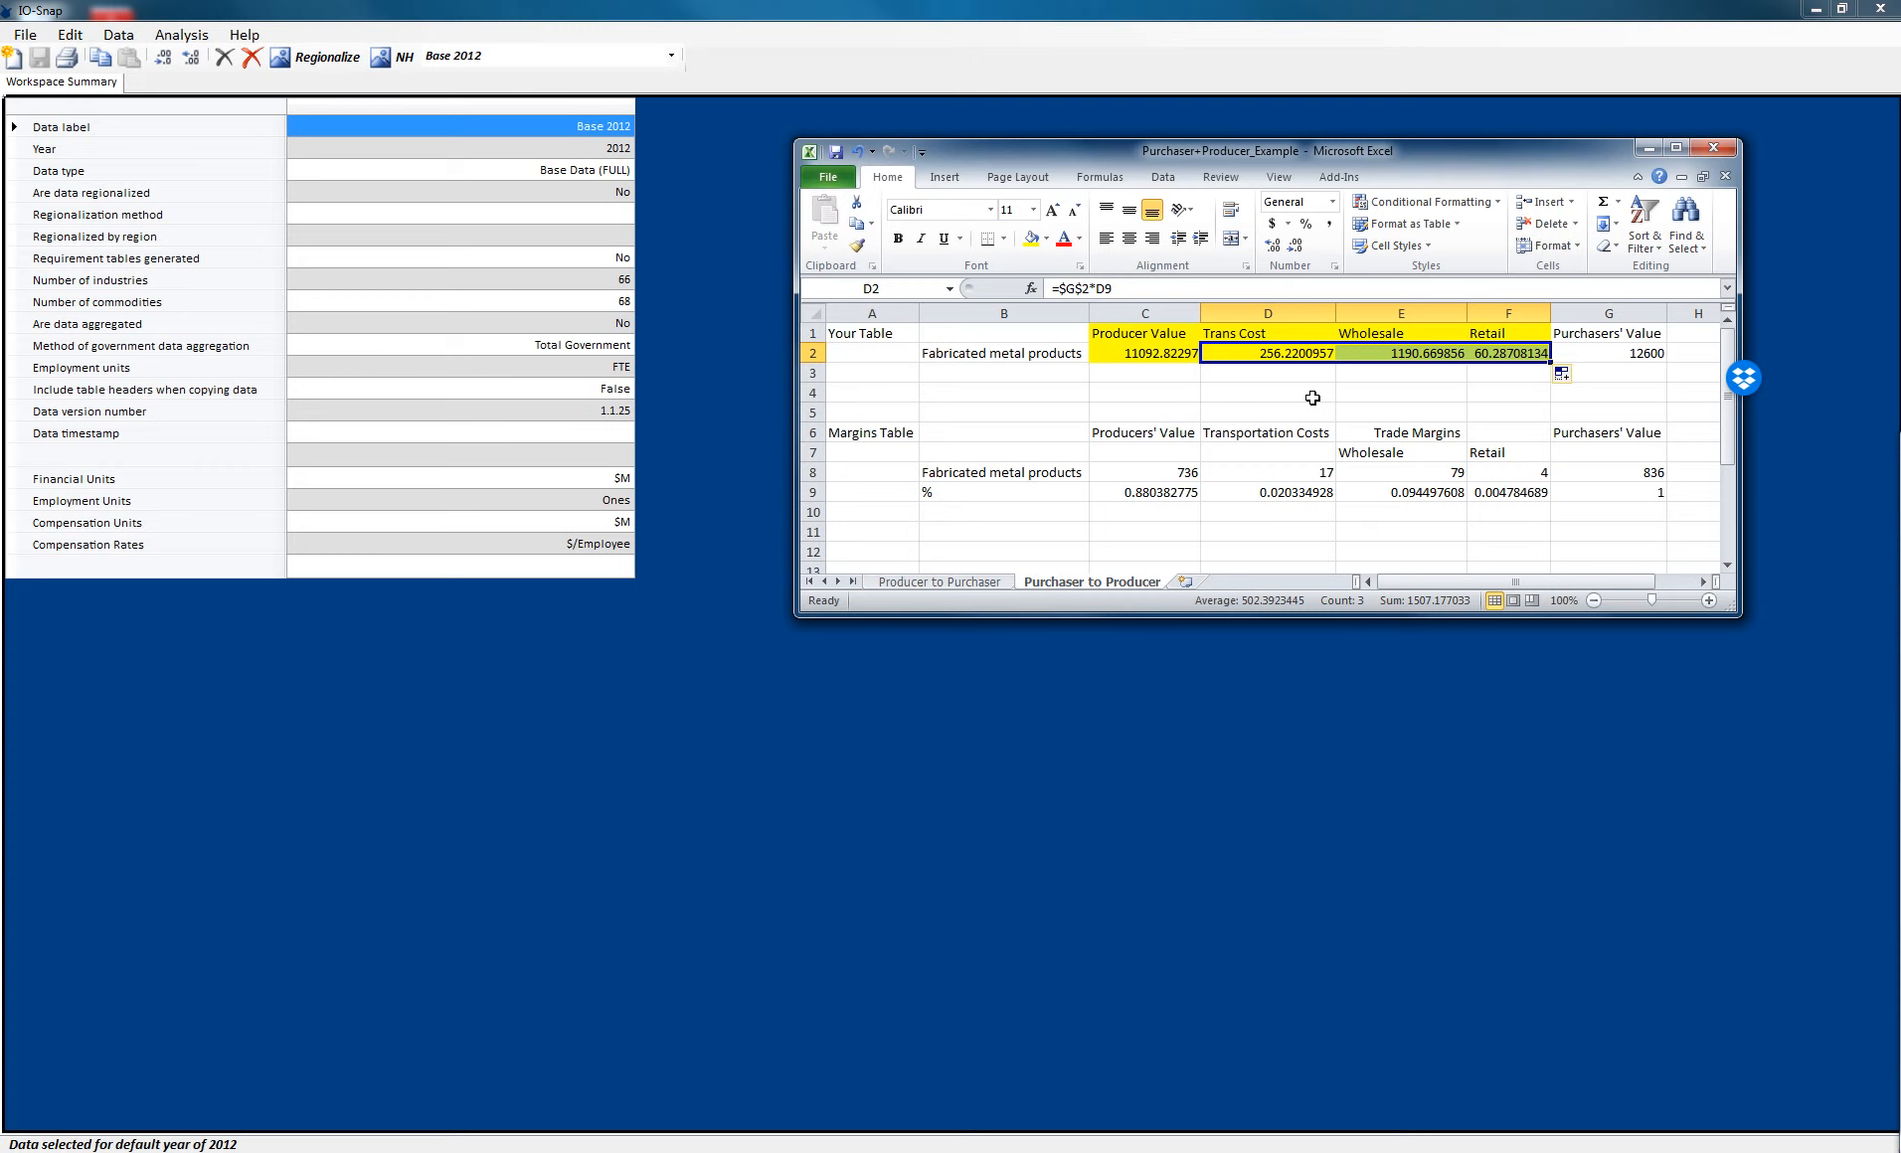
click(1307, 355)
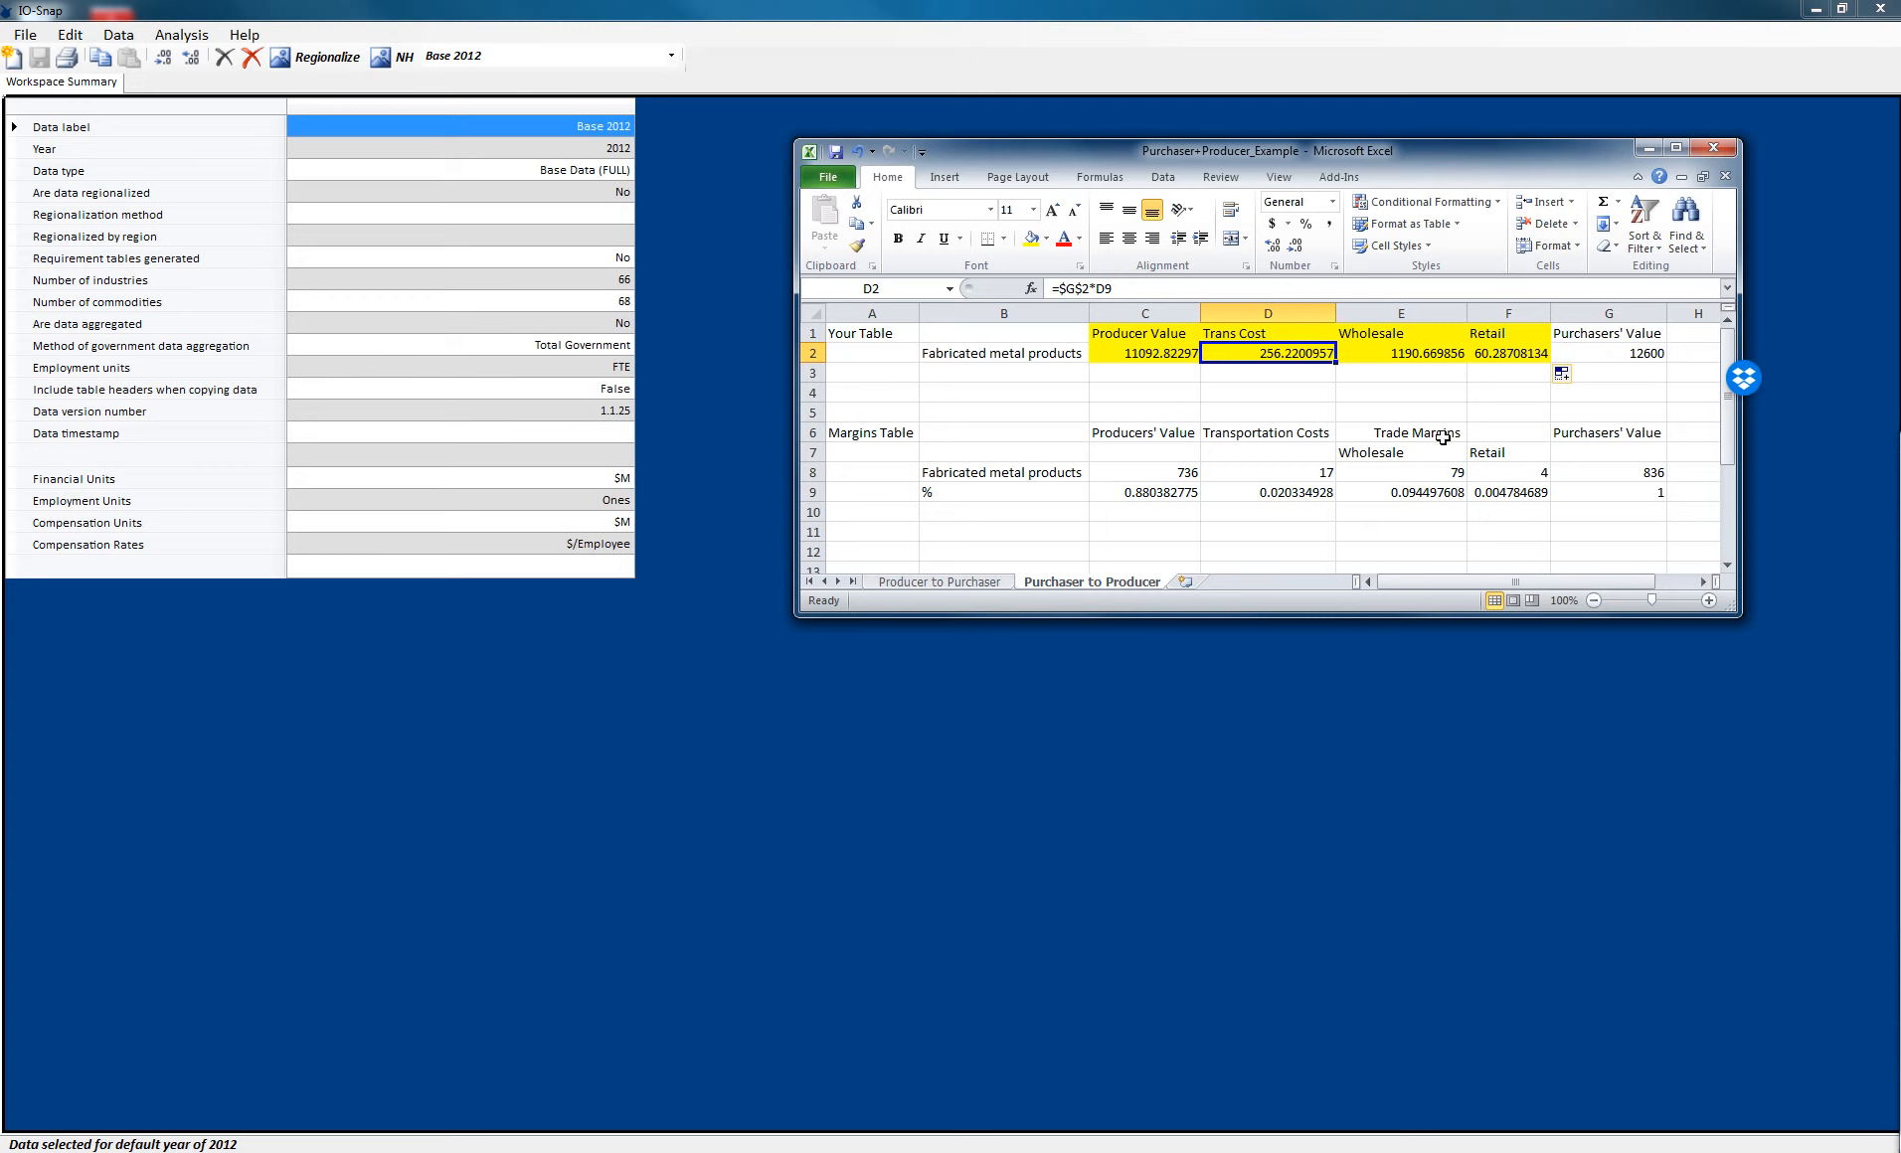
click(1440, 357)
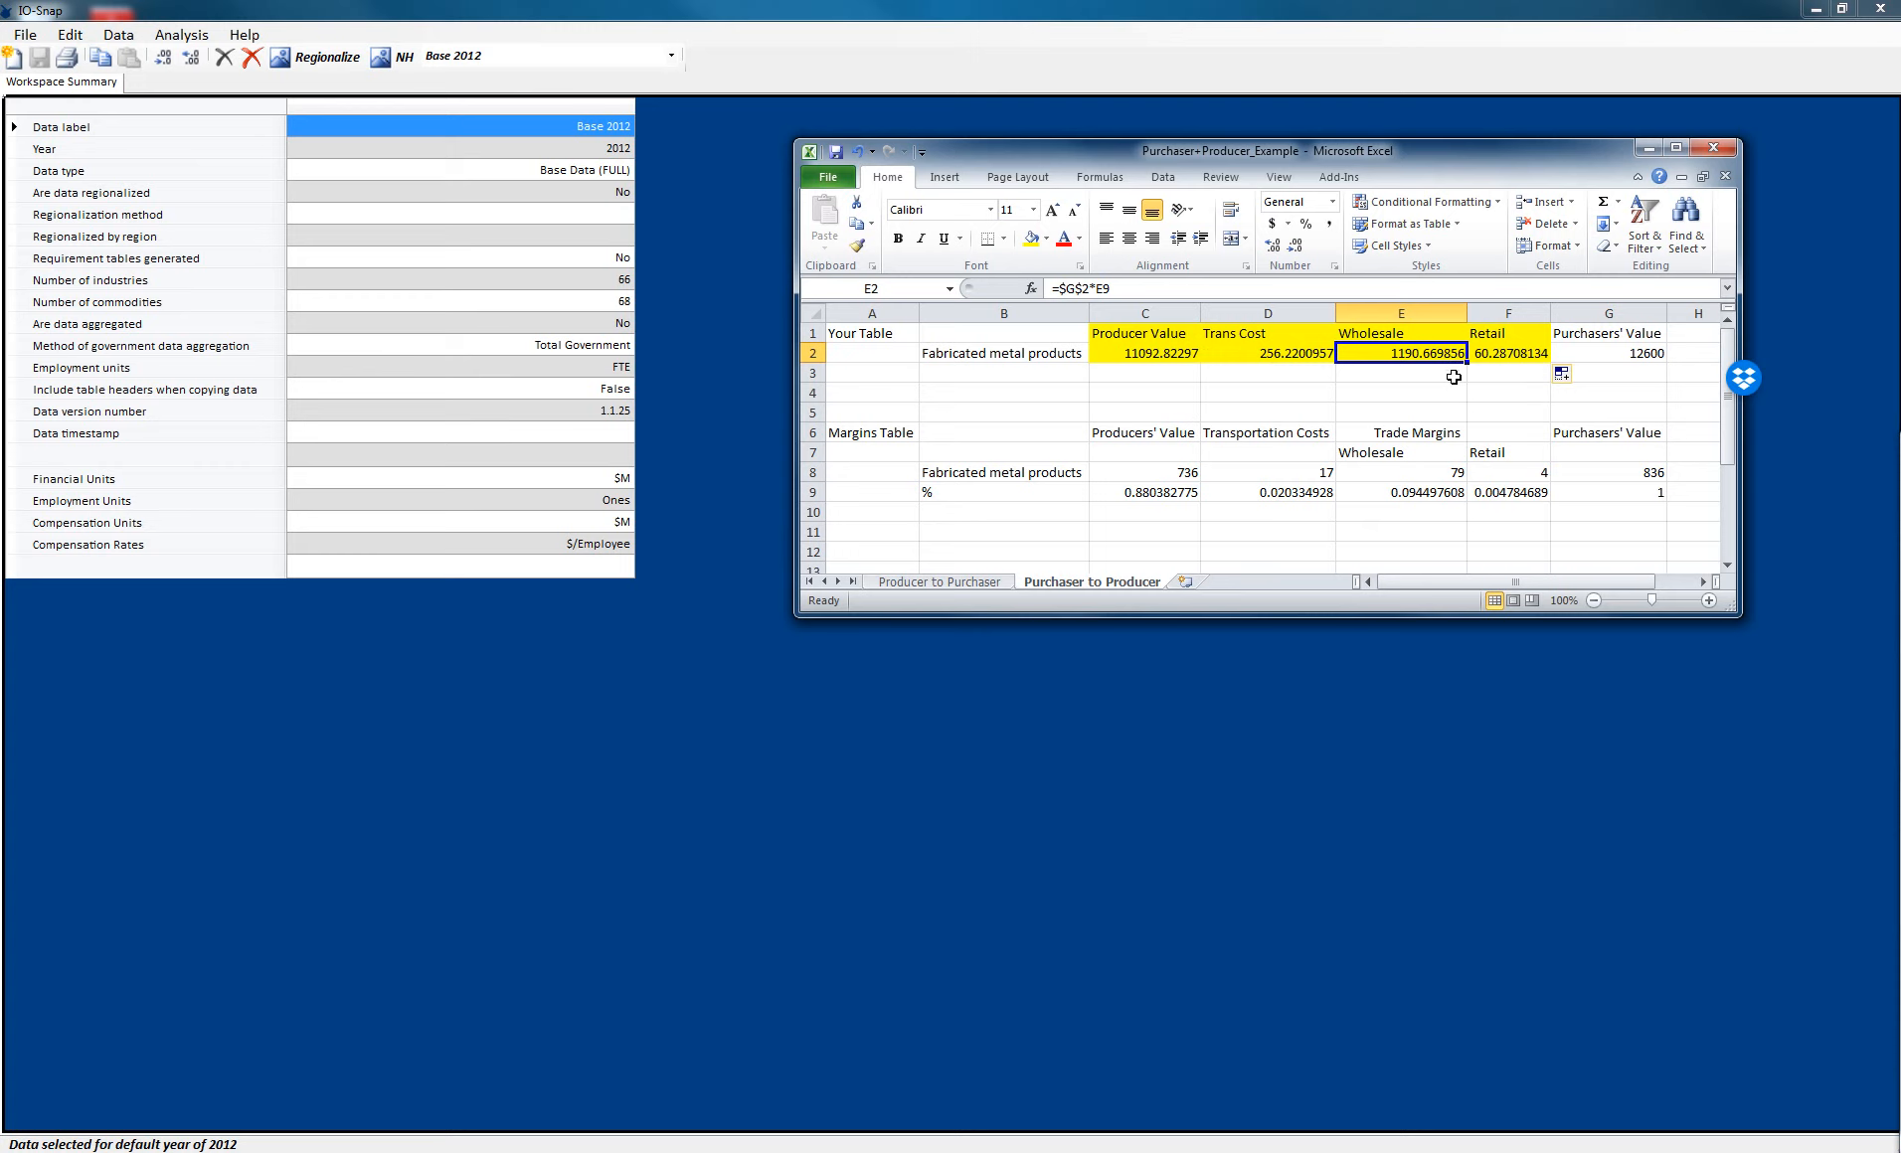
click(1504, 360)
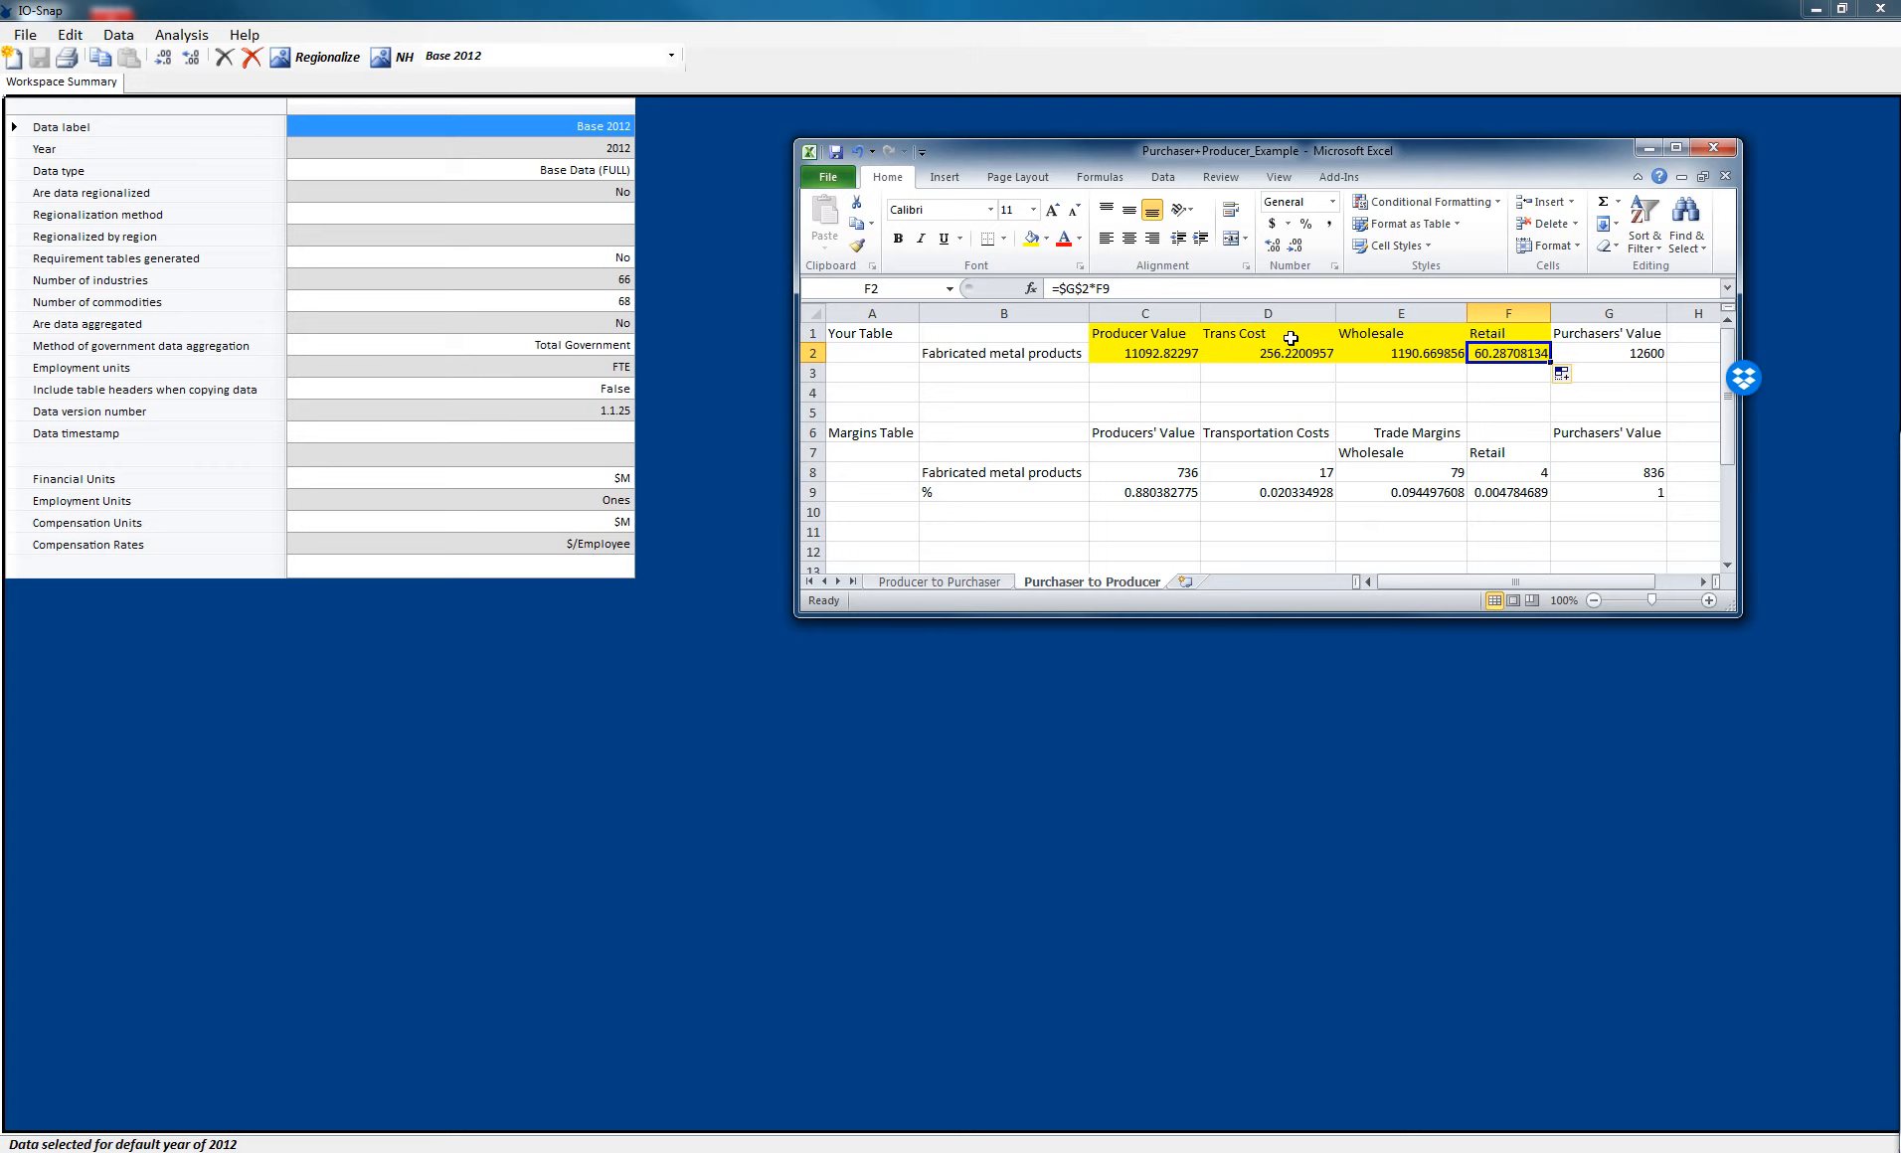
click(858, 1013)
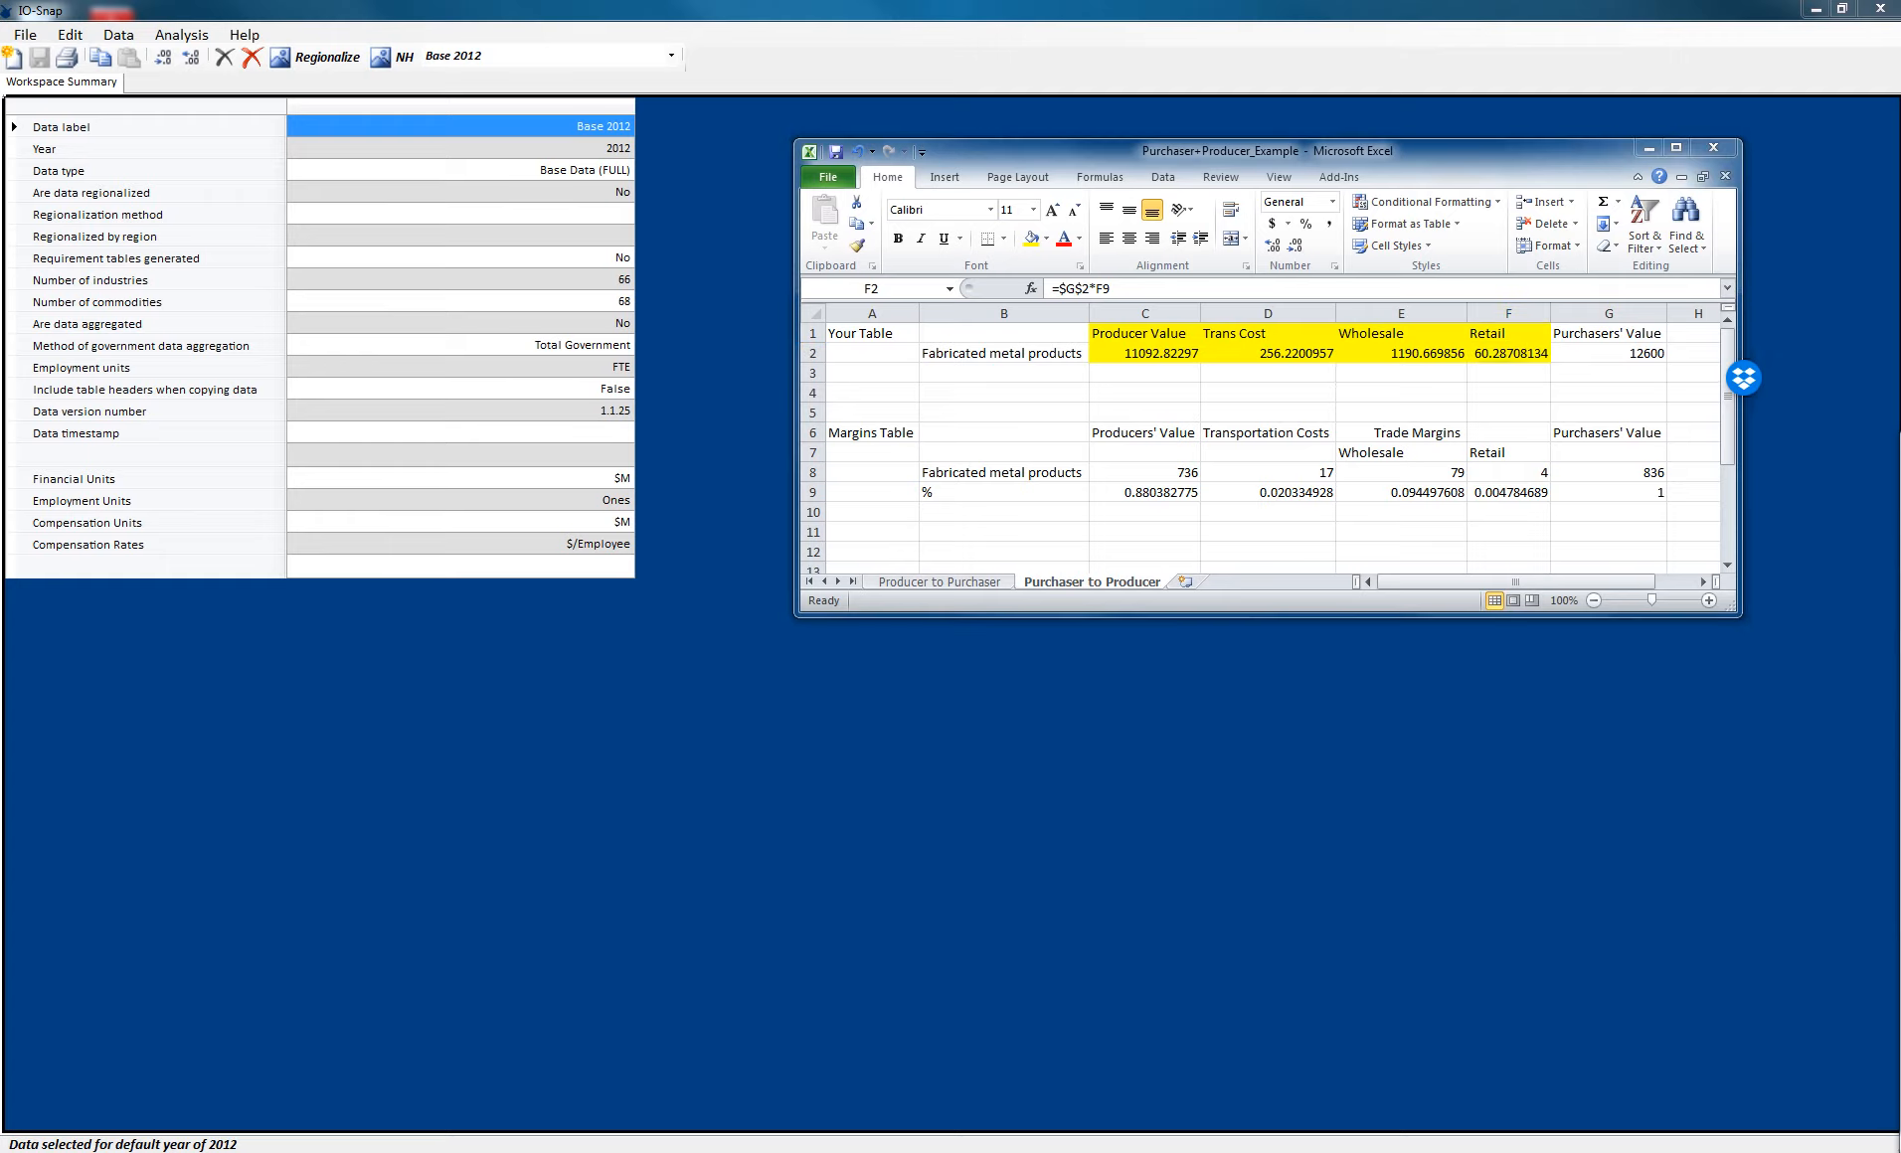